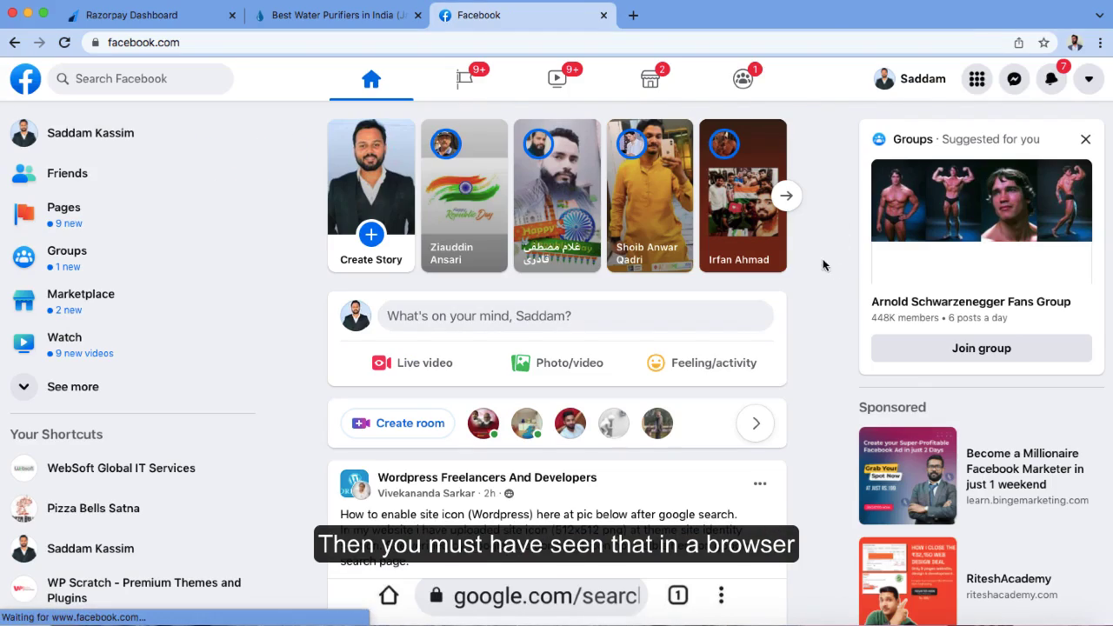
# Step: Load Facebook in a new tab and log out of the first account
pyautogui.click(633, 15)
pyautogui.write('face')
pyautogui.press('Return')
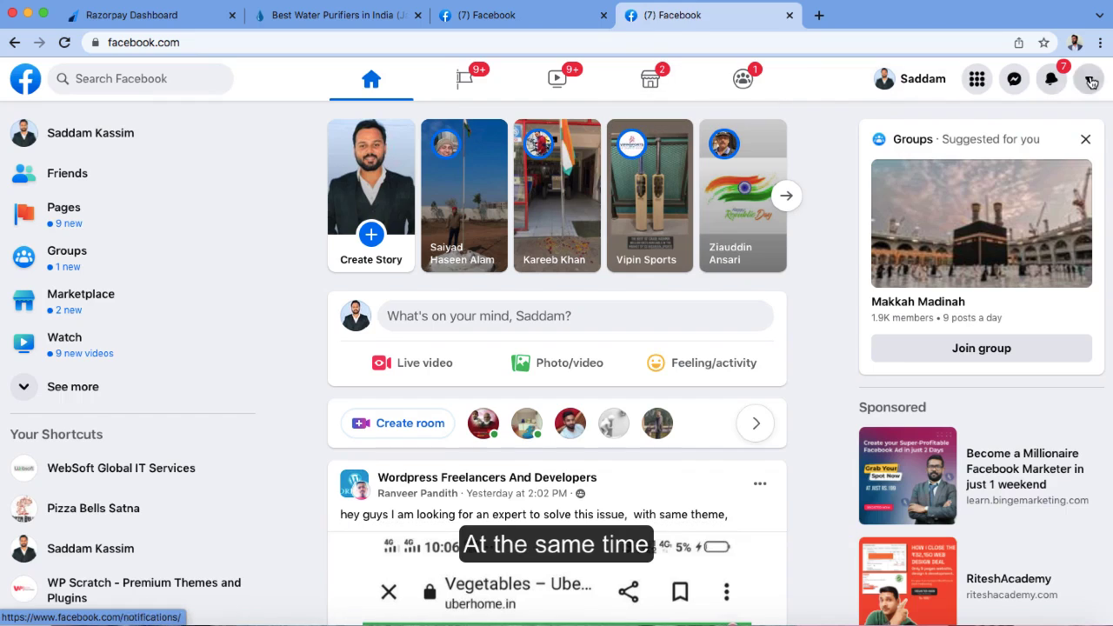
pyautogui.click(1088, 79)
pyautogui.click(900, 376)
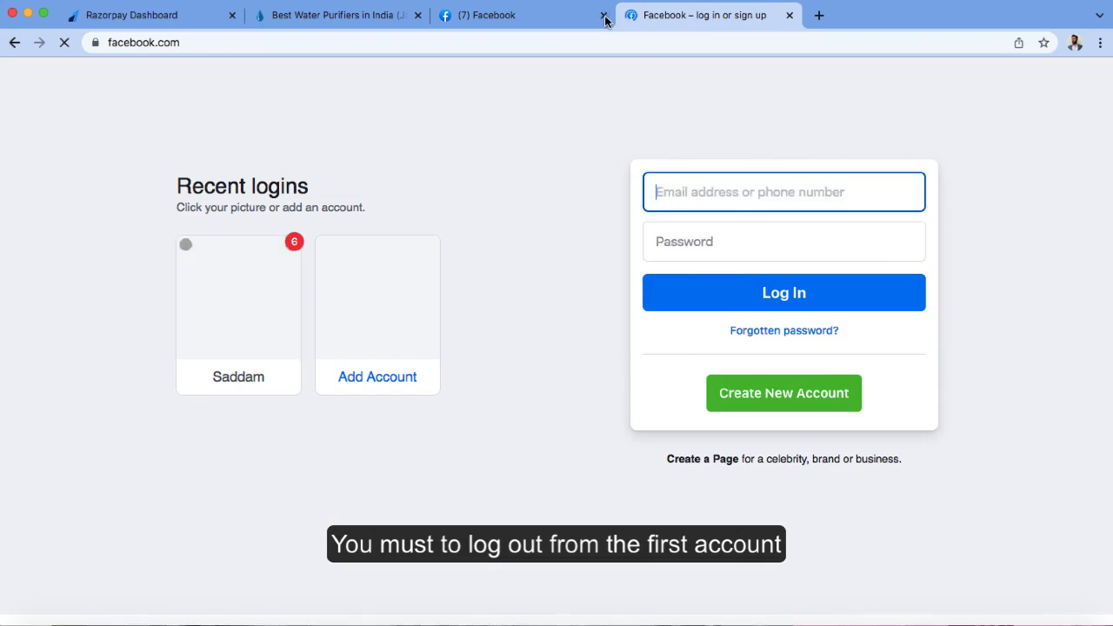
# Step: Log in with the second account's saved login, then switch to its profile tab
pyautogui.click(603, 15)
pyautogui.hotkey('ctrl', 'a')
pyautogui.press('BackSpace')
pyautogui.click(746, 280)
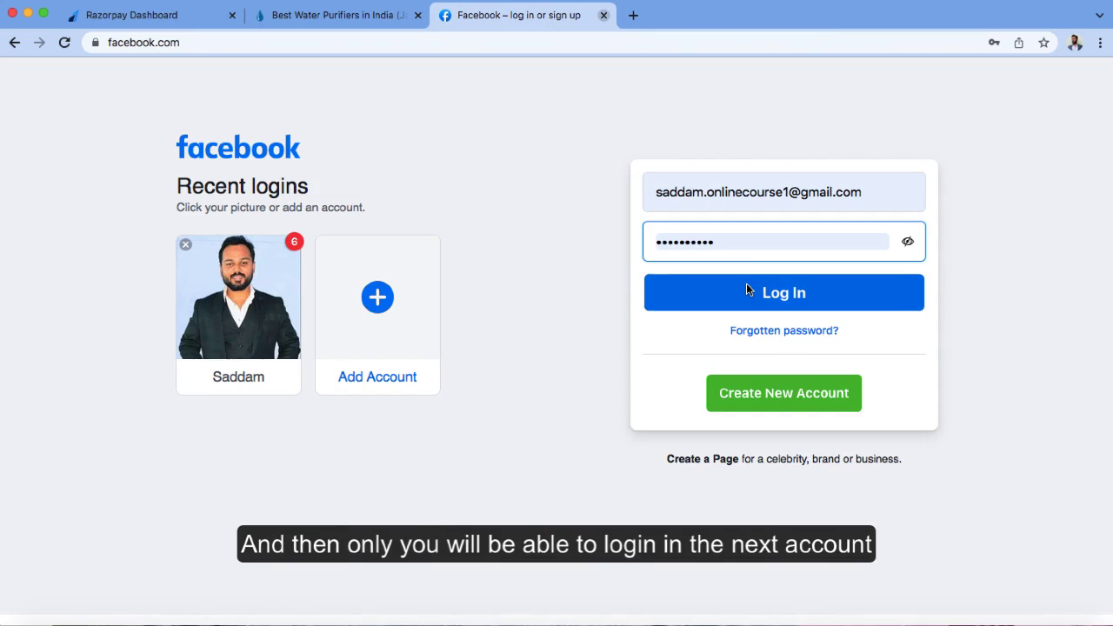
pyautogui.click(746, 285)
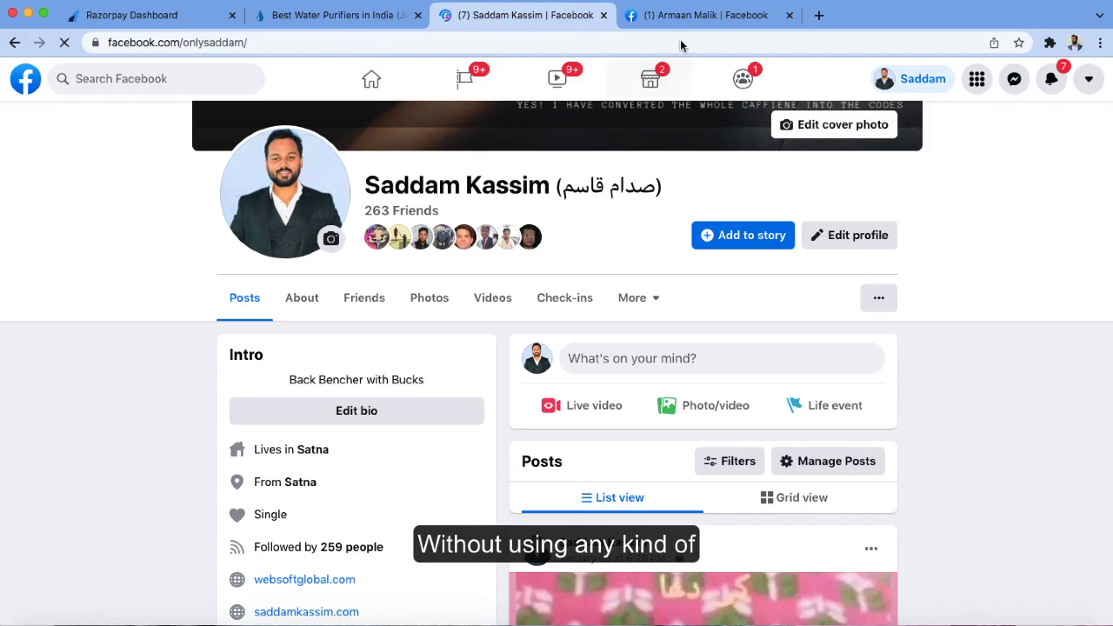
pyautogui.click(684, 16)
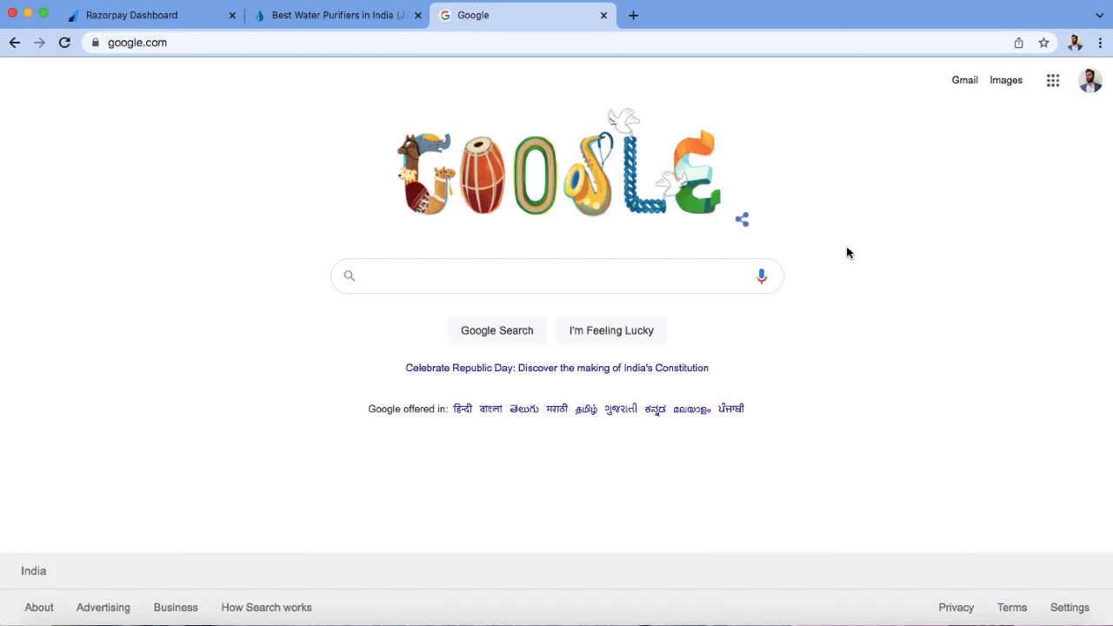
# Step: Replace Google with the Sendwin /send-win page address in the current tab
pyautogui.click(598, 45)
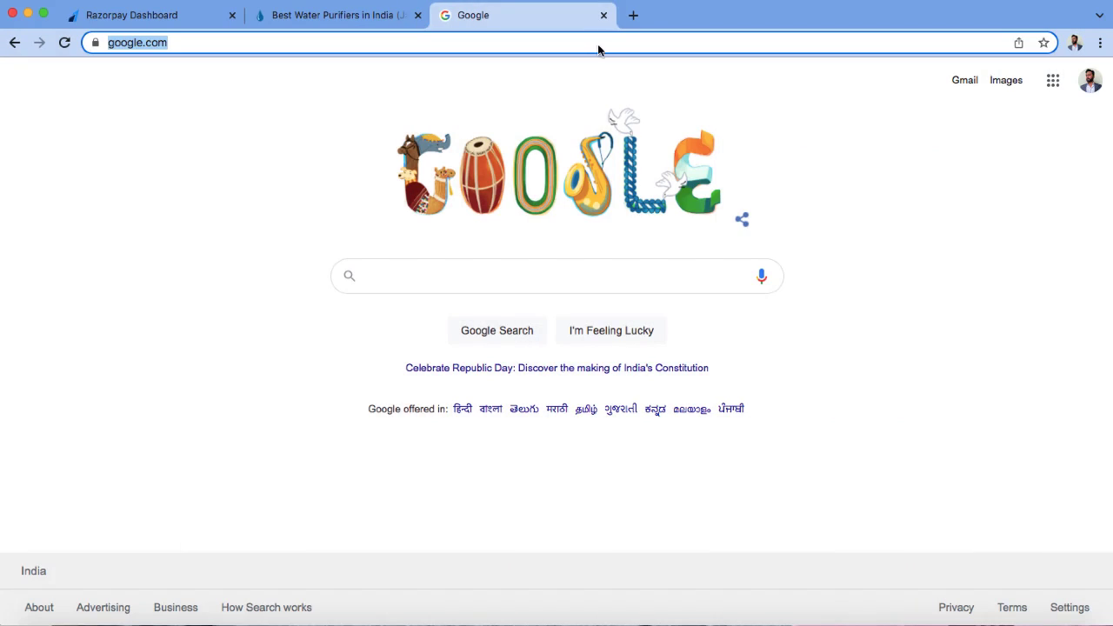
pyautogui.write('saddam')
pyautogui.press('Right')
pyautogui.write('/se')
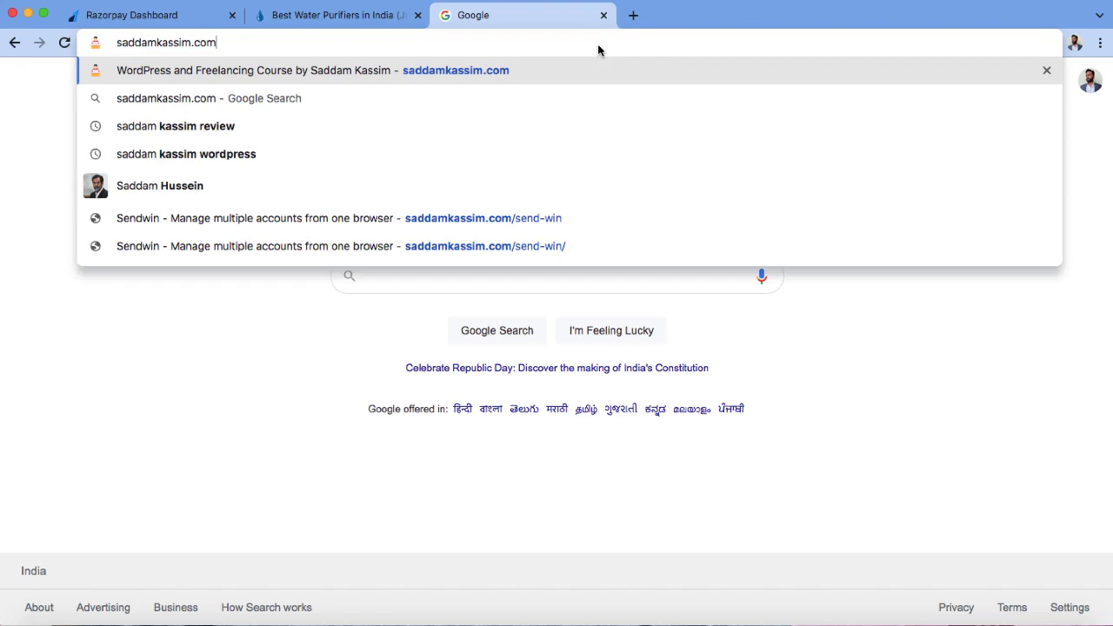
pyautogui.write('nd-win')
pyautogui.press('Return')
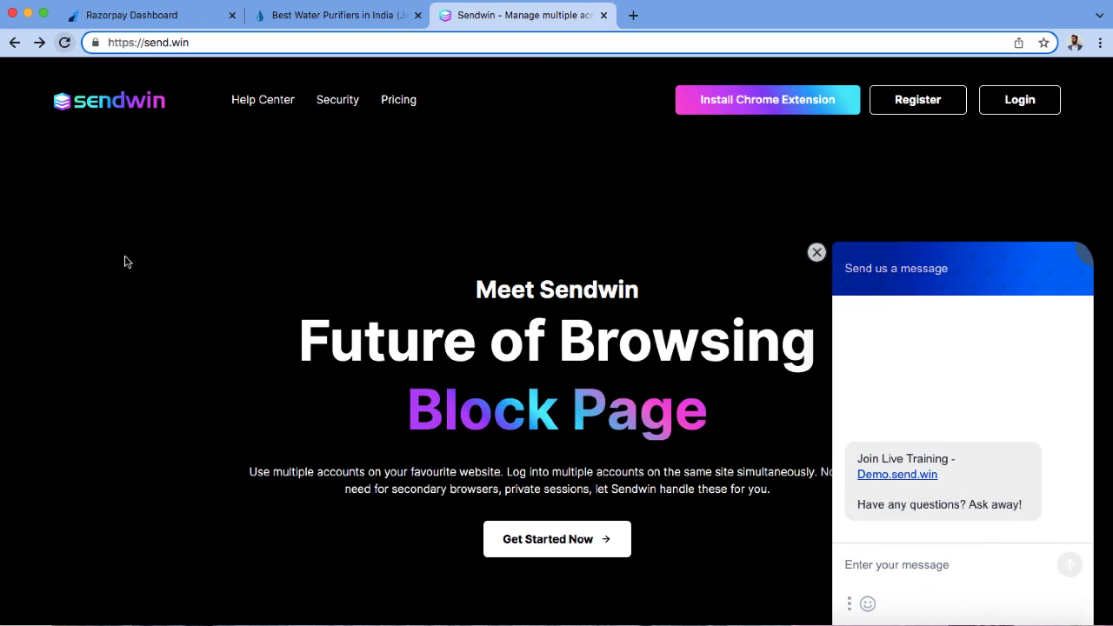
# Step: Close the chat panel and scroll to the Free $0.00, Pro $2.99 and Pro Plus $6.99 plans
pyautogui.click(816, 253)
pyautogui.scroll(-5, 858, 452)
pyautogui.scroll(-5, 859, 455)
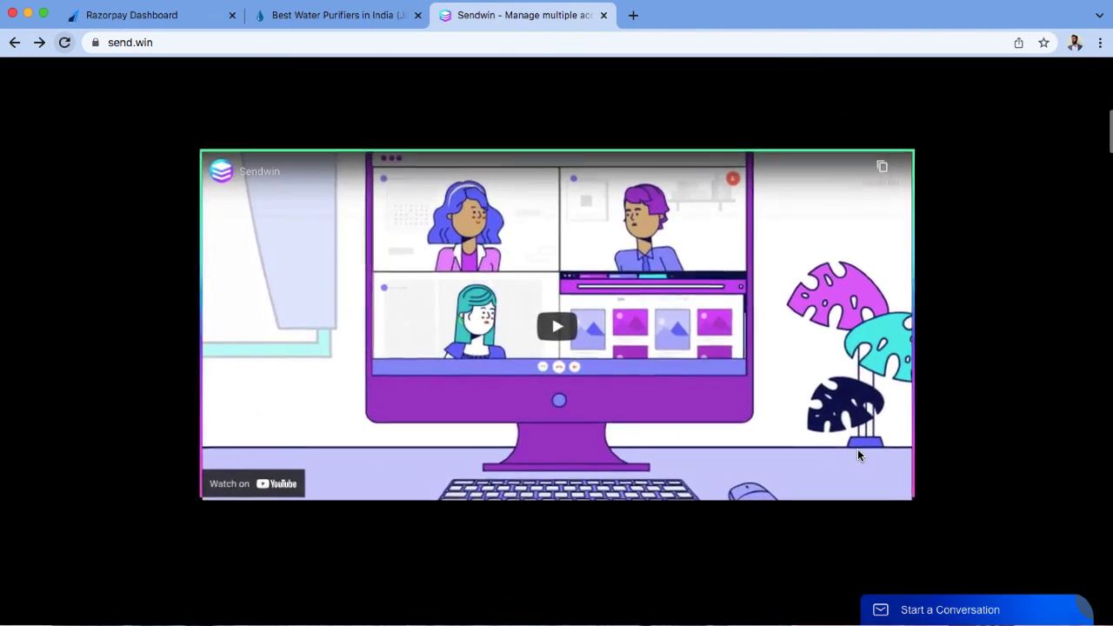
pyautogui.scroll(-5, 858, 454)
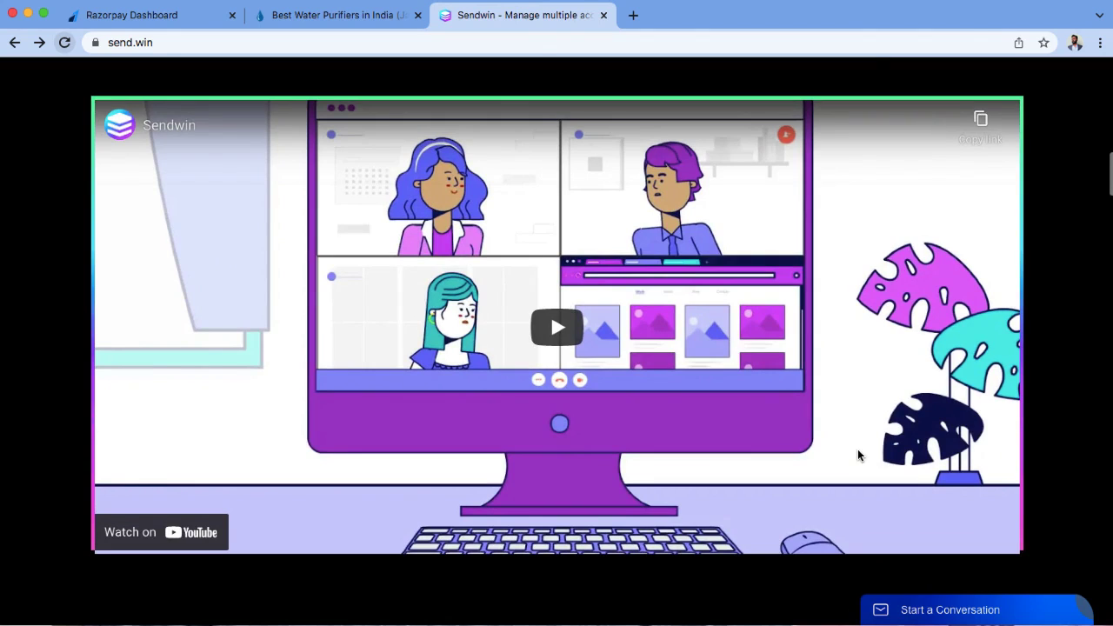
pyautogui.scroll(-5, 857, 455)
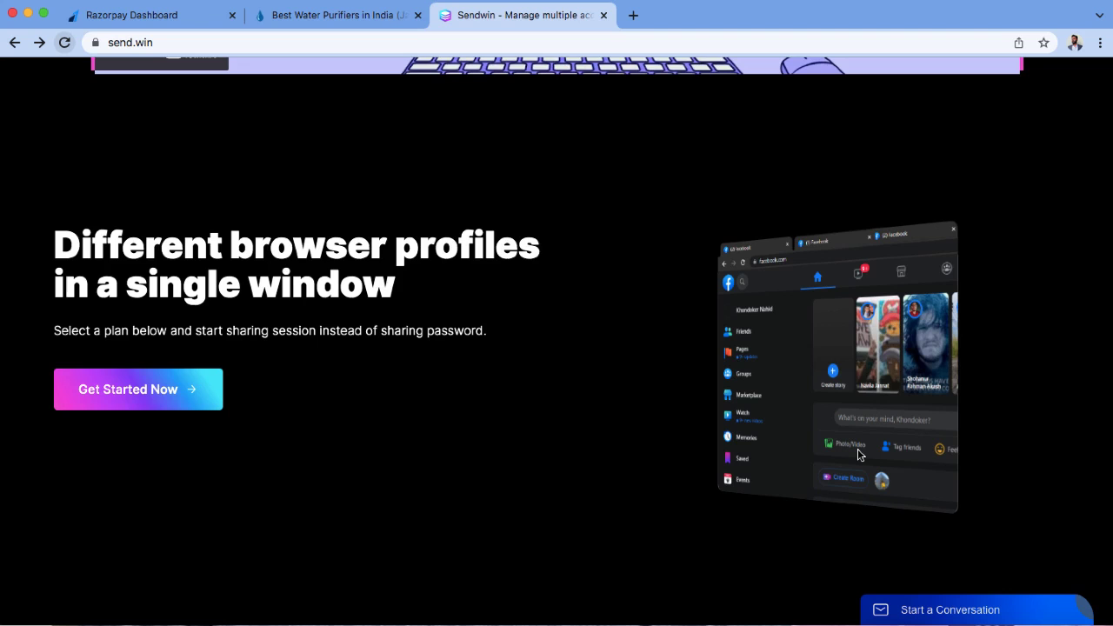
pyautogui.scroll(-2, 857, 449)
pyautogui.scroll(-5, 857, 448)
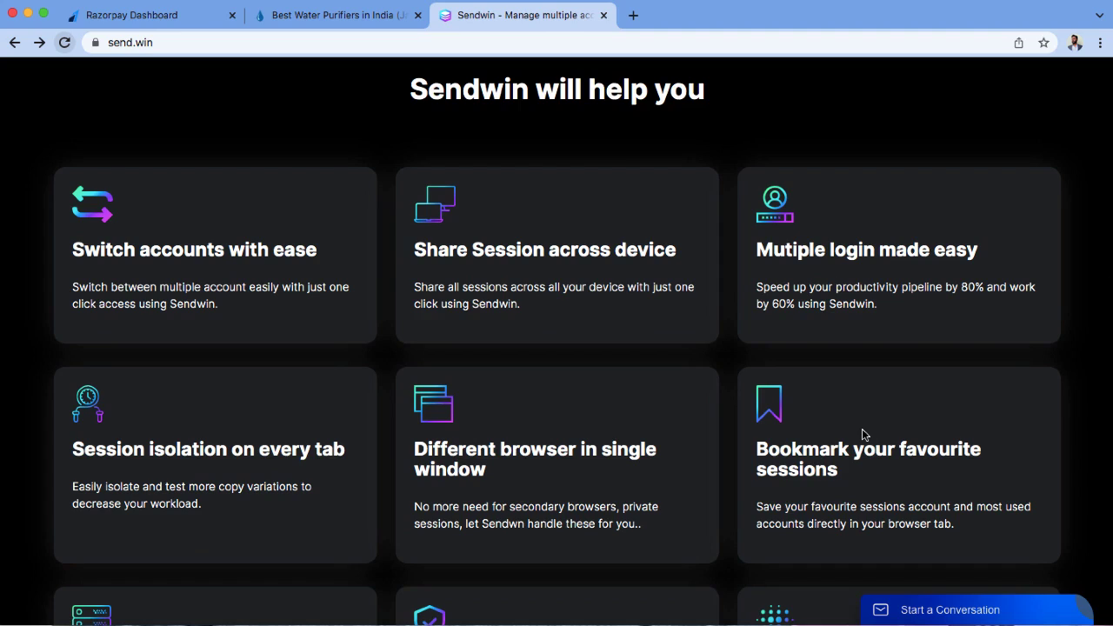
pyautogui.scroll(-2, 863, 435)
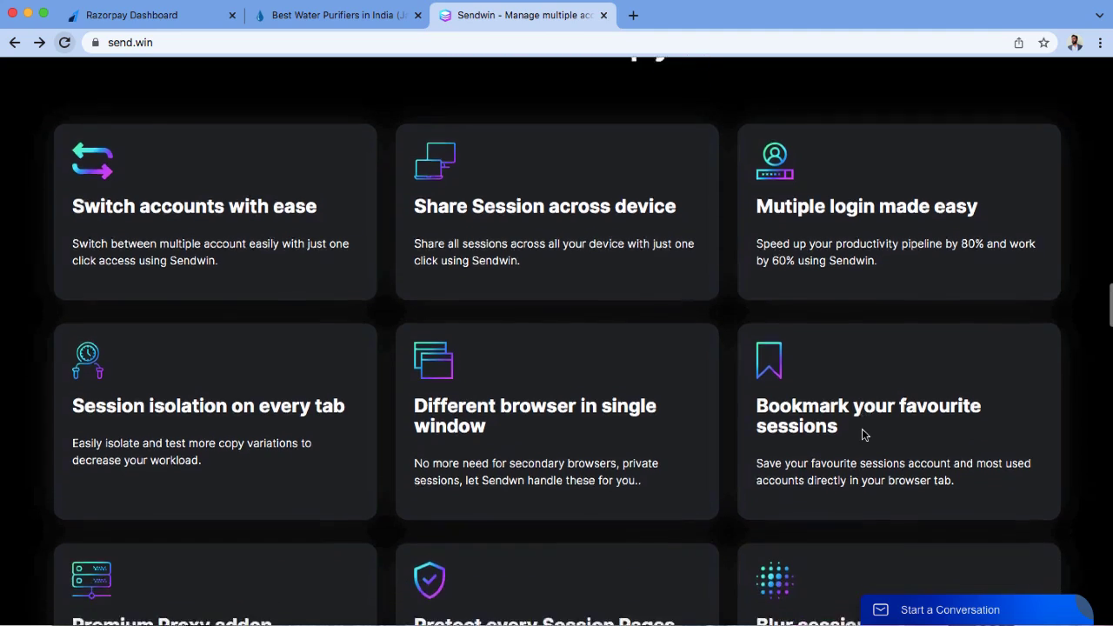
pyautogui.scroll(-1, 863, 435)
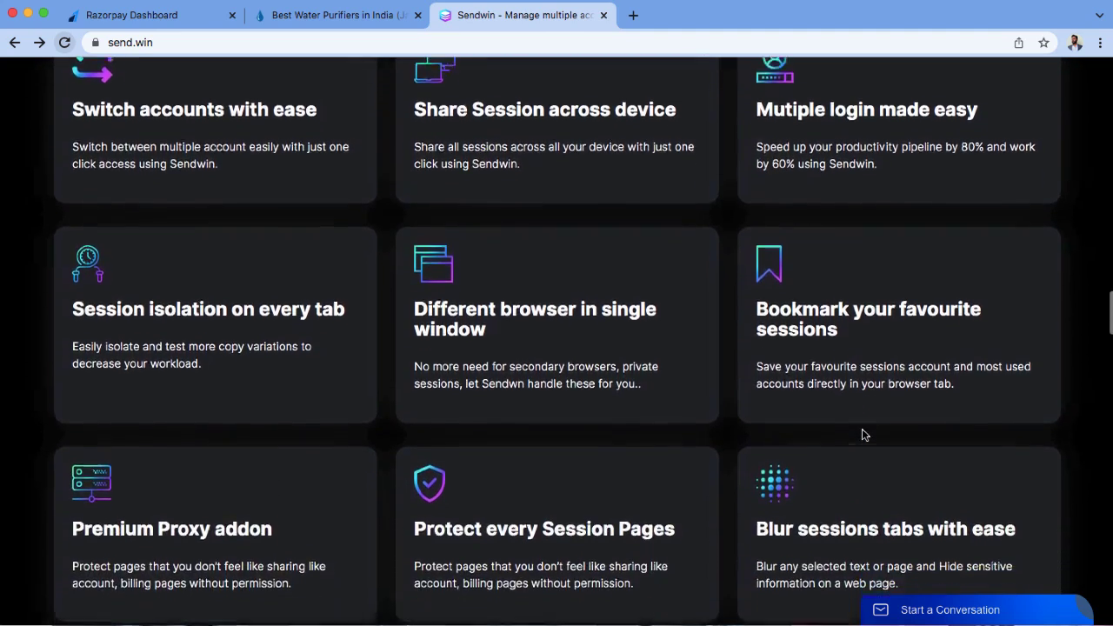
pyautogui.scroll(-2, 862, 429)
pyautogui.scroll(-4, 861, 431)
pyautogui.scroll(-5, 863, 432)
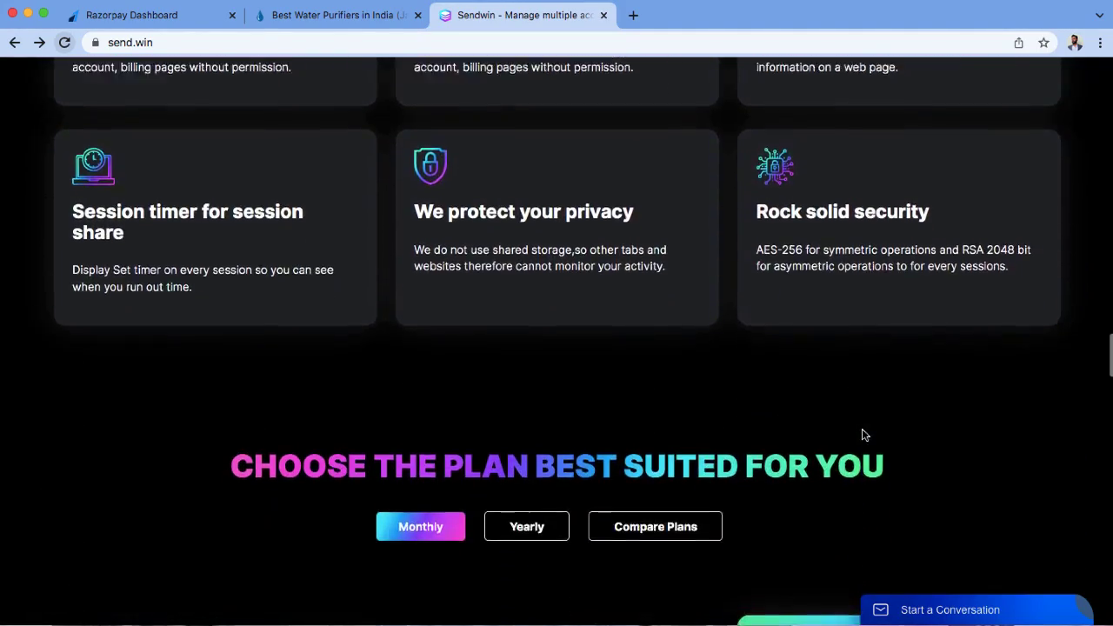
pyautogui.scroll(-2, 863, 430)
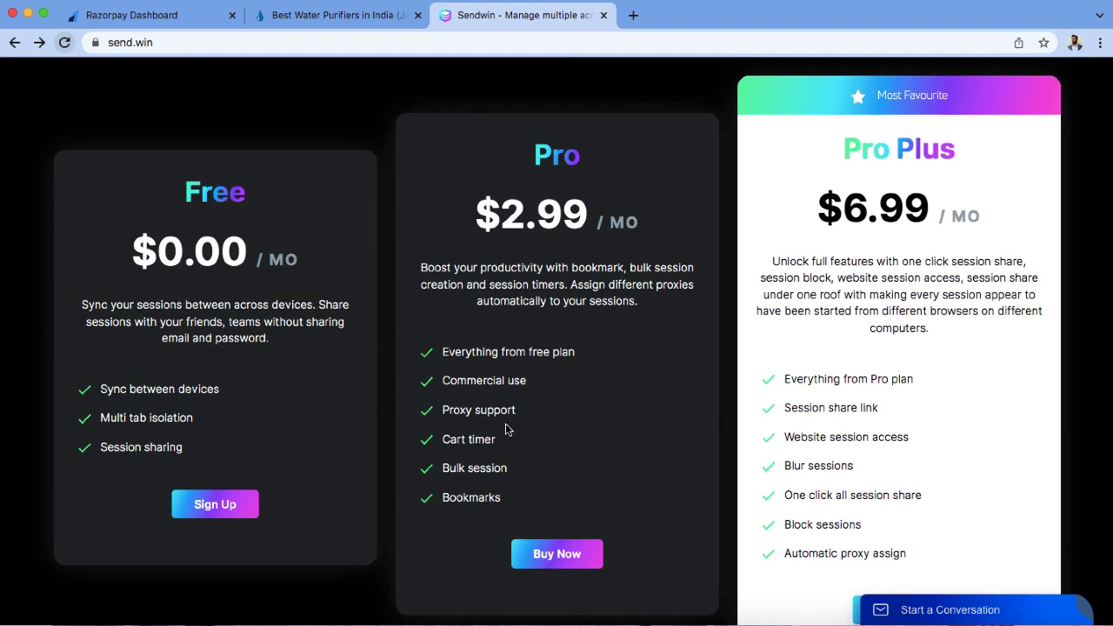
# Step: Sign up for the Free plan and enter the user's full name
pyautogui.click(225, 506)
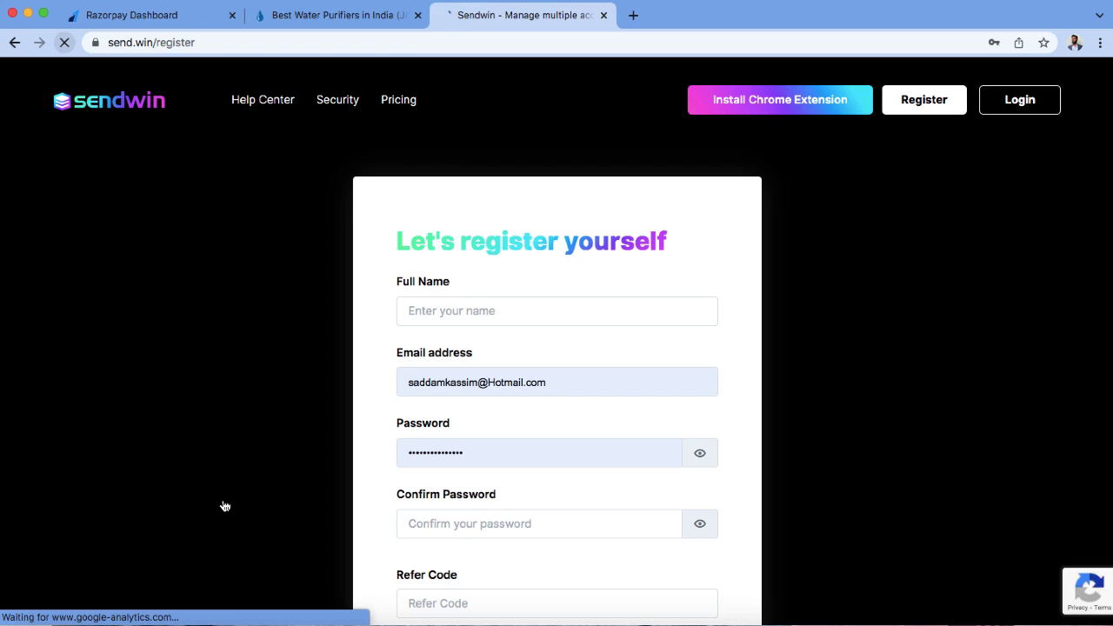
pyautogui.scroll(-2, 226, 506)
pyautogui.click(484, 209)
# Step: Type the password confirmation, close the chat panel and paste the referral code
pyautogui.click(442, 285)
pyautogui.click(419, 424)
pyautogui.write('••••••••••••')
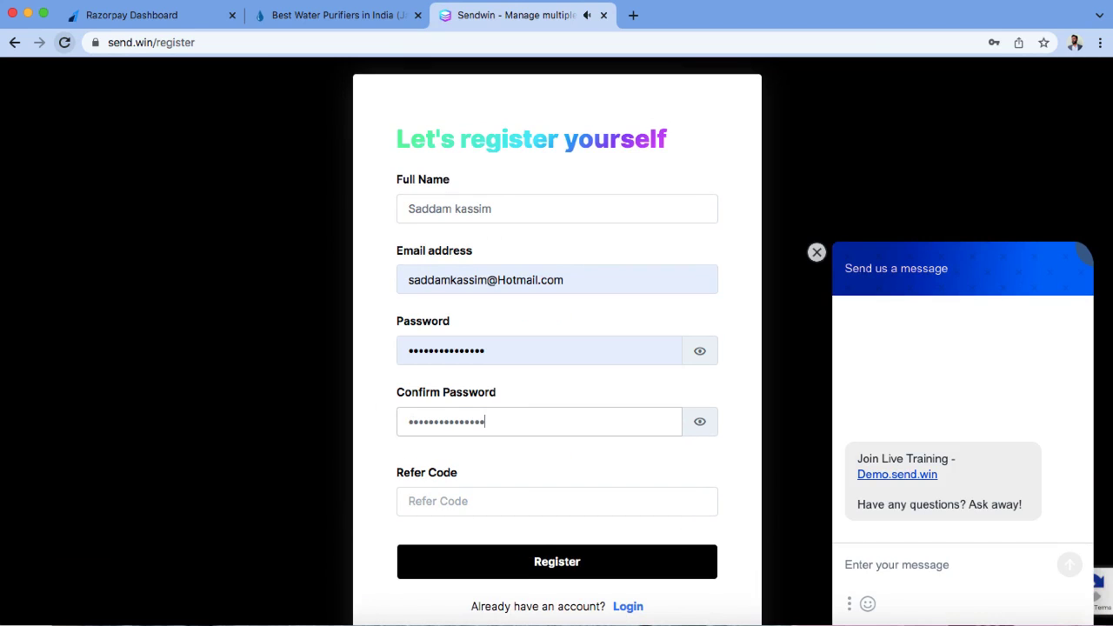
pyautogui.click(816, 252)
pyautogui.click(562, 495)
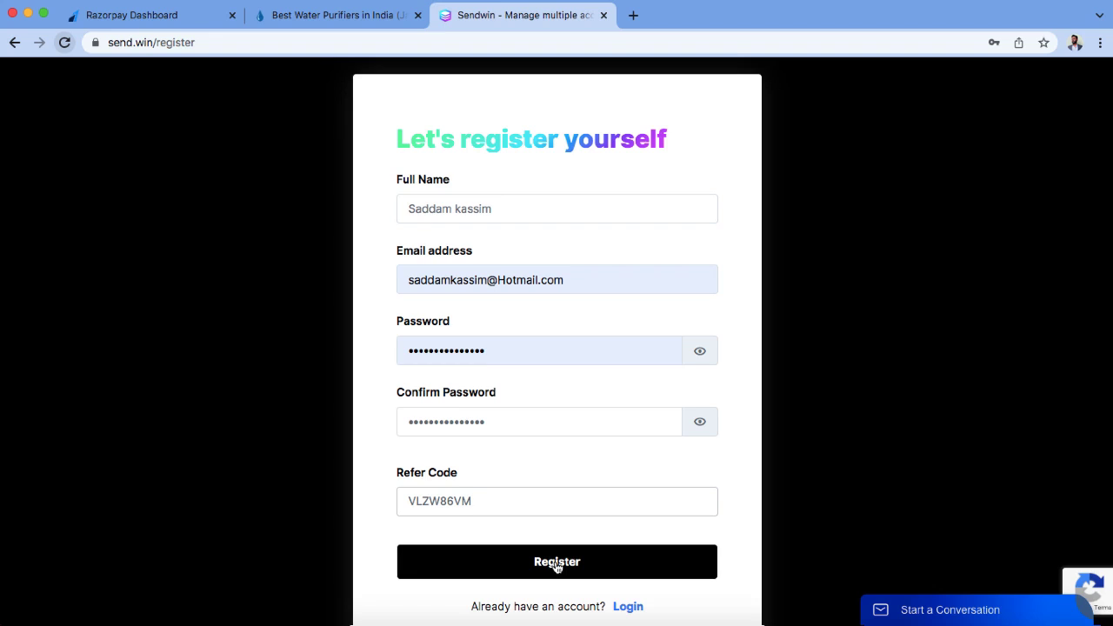
# Step: Switch to the Sendwin sign-in page, close the chat panel and log in with saved credentials
pyautogui.click(628, 607)
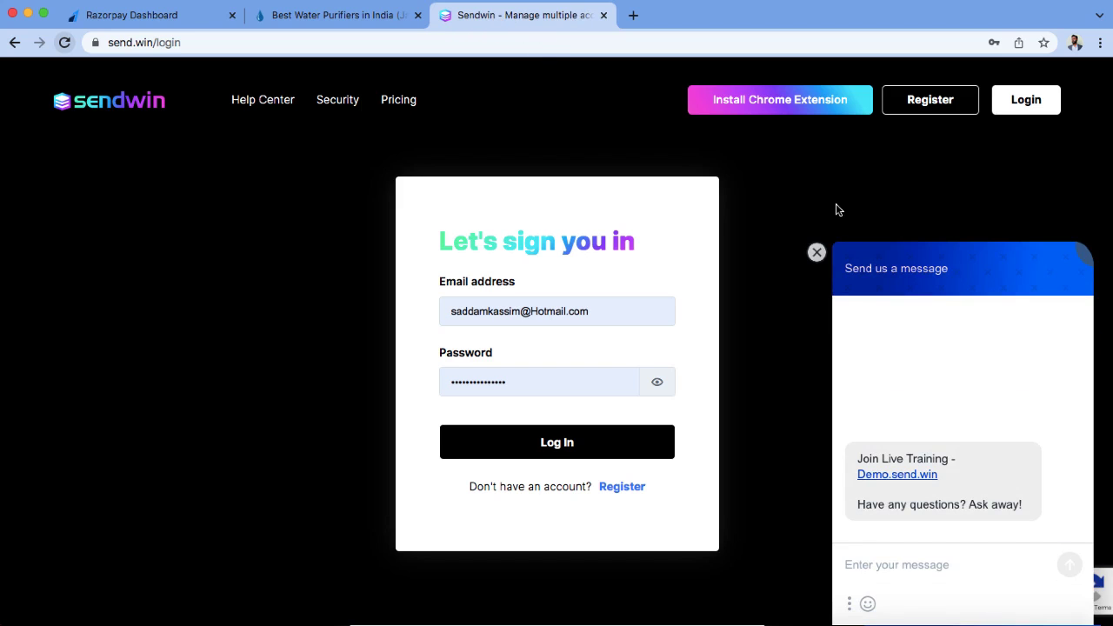
pyautogui.click(817, 253)
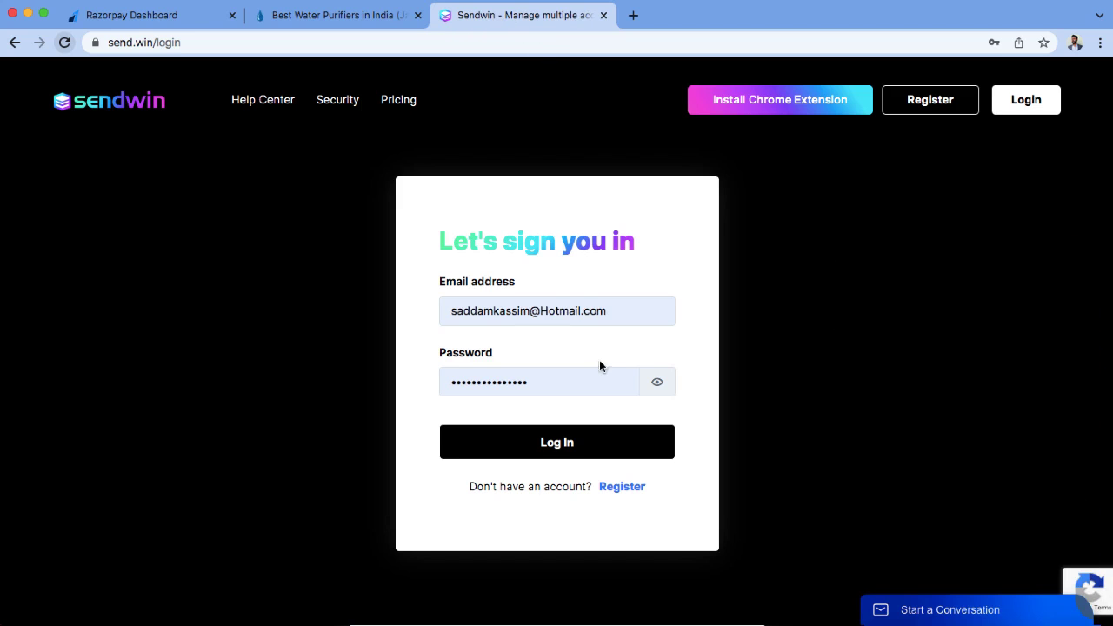
pyautogui.click(556, 444)
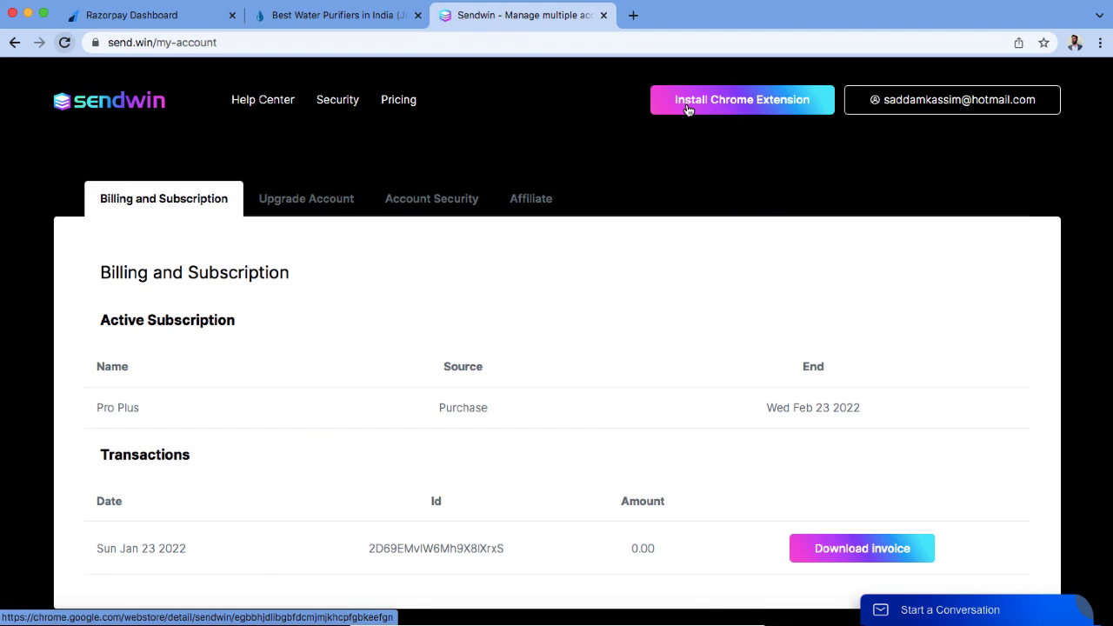
# Step: Add the SendWin extension from its Chrome Web Store page and dismiss the added notice
pyautogui.click(739, 103)
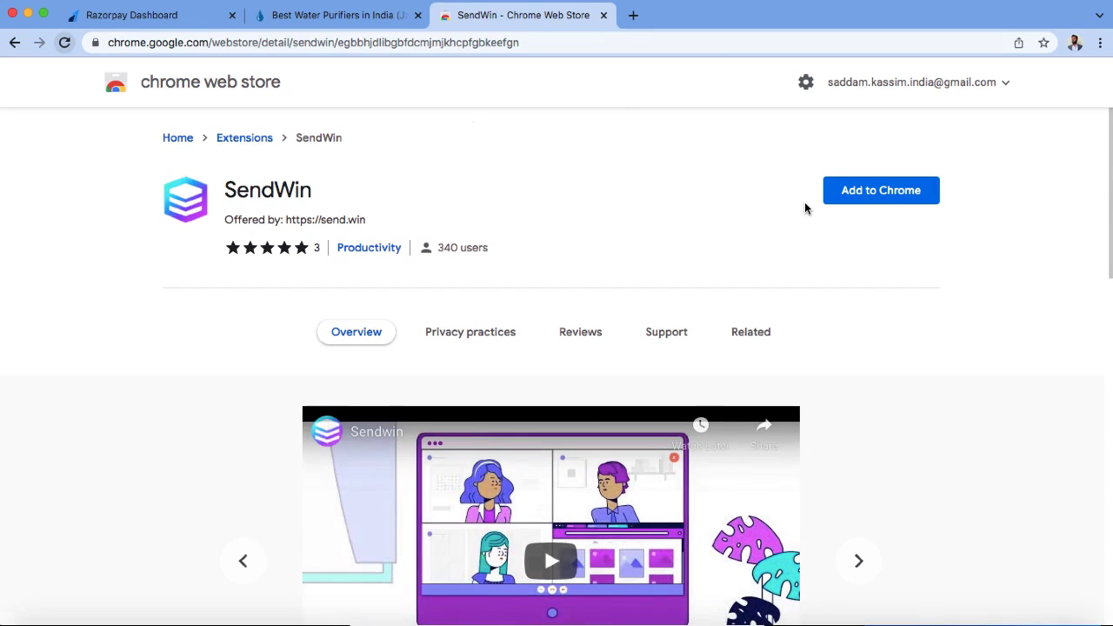
pyautogui.click(881, 192)
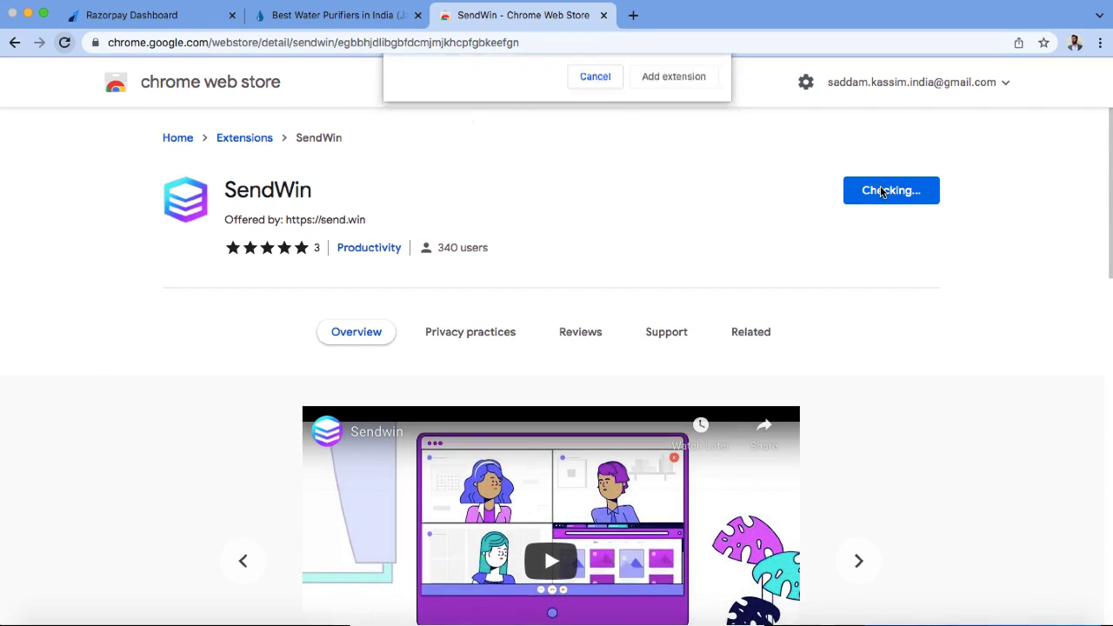
pyautogui.click(673, 192)
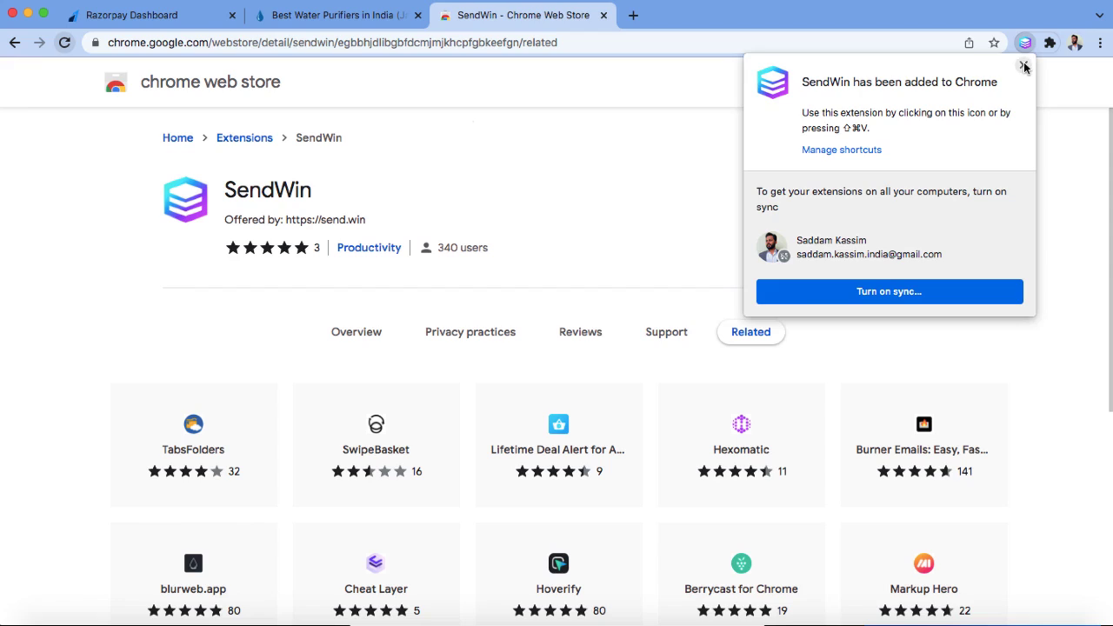
pyautogui.click(1023, 65)
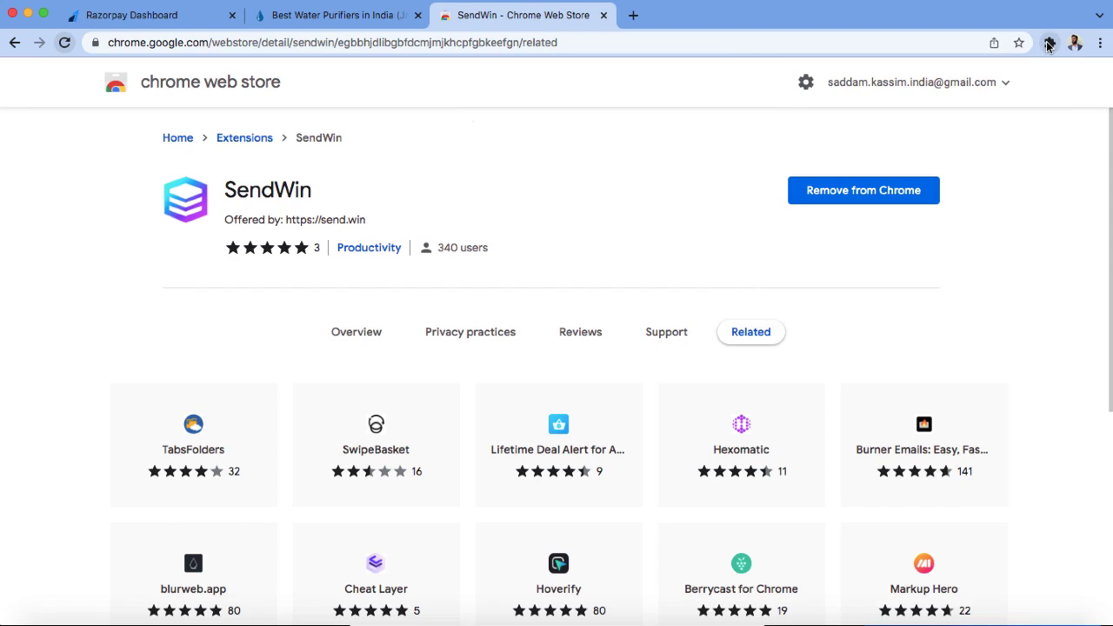
# Step: Open the Extensions page from the Chrome menu and toggle SendWin off and back on
pyautogui.click(1102, 48)
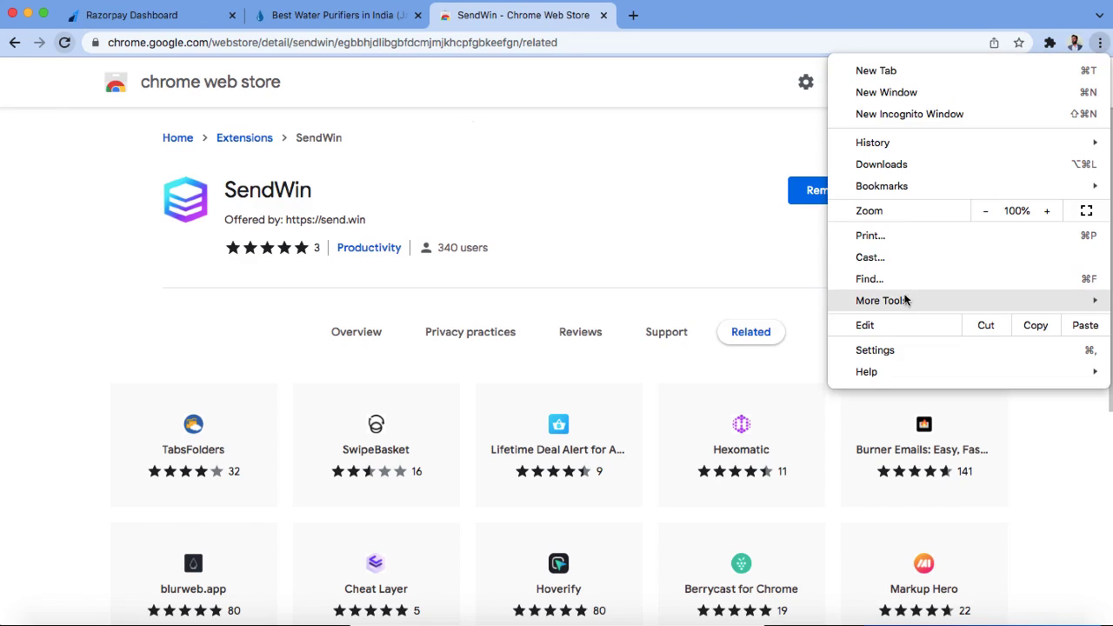
pyautogui.moveTo(895, 304)
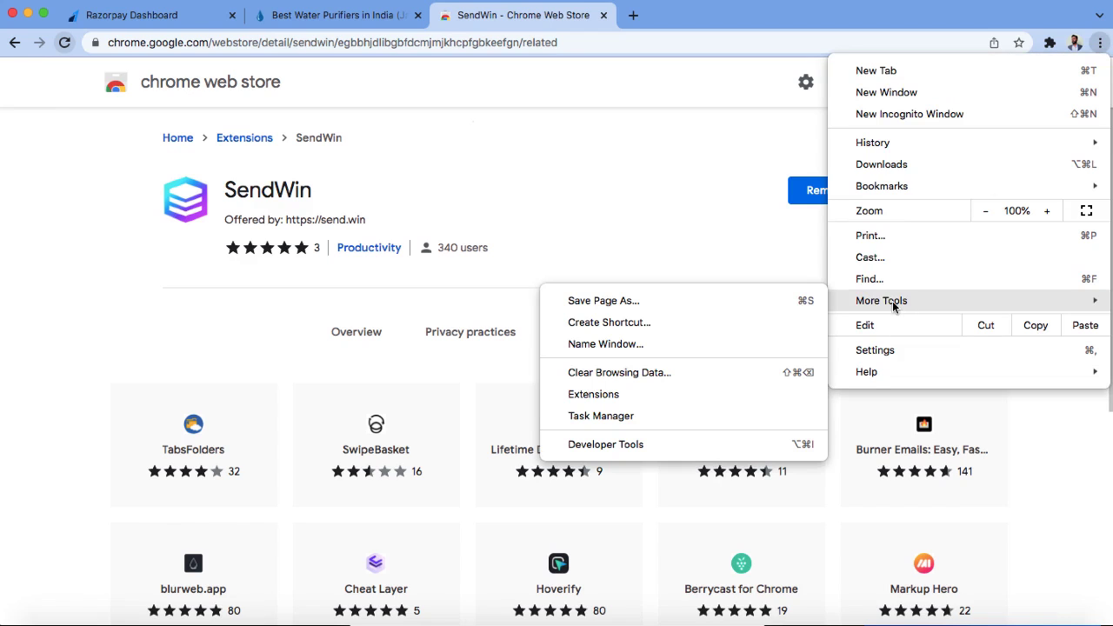
pyautogui.click(613, 399)
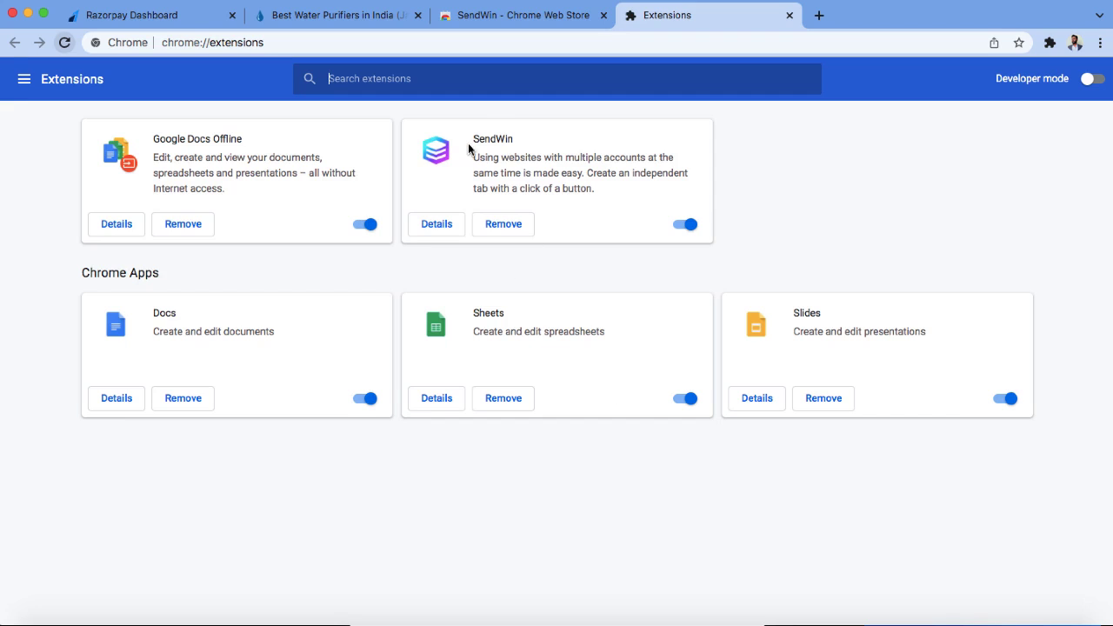
pyautogui.click(683, 225)
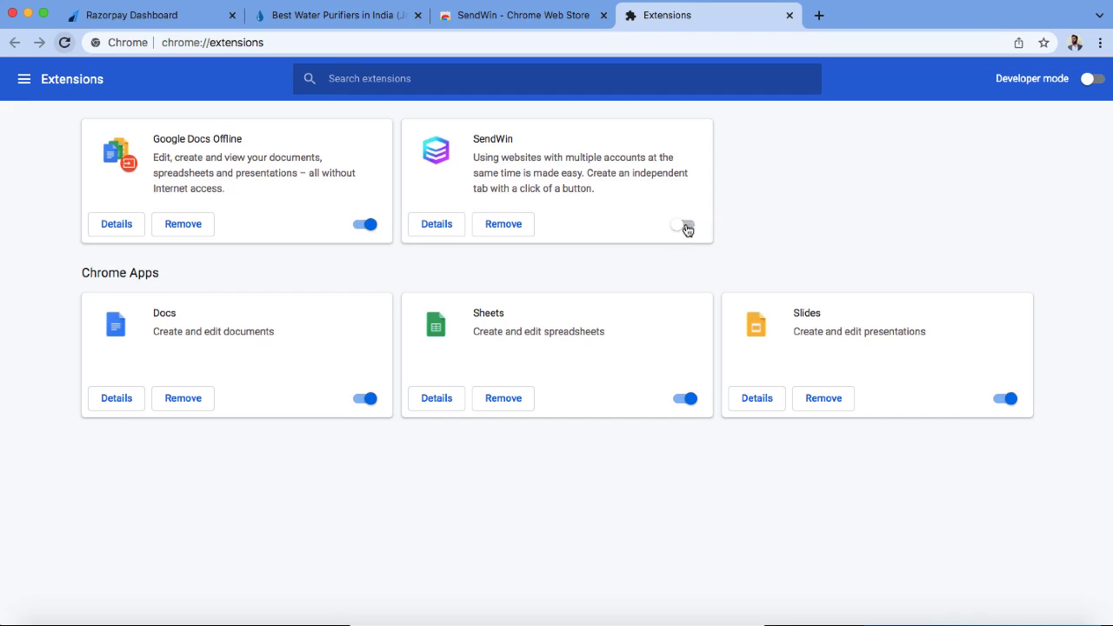
pyautogui.click(687, 226)
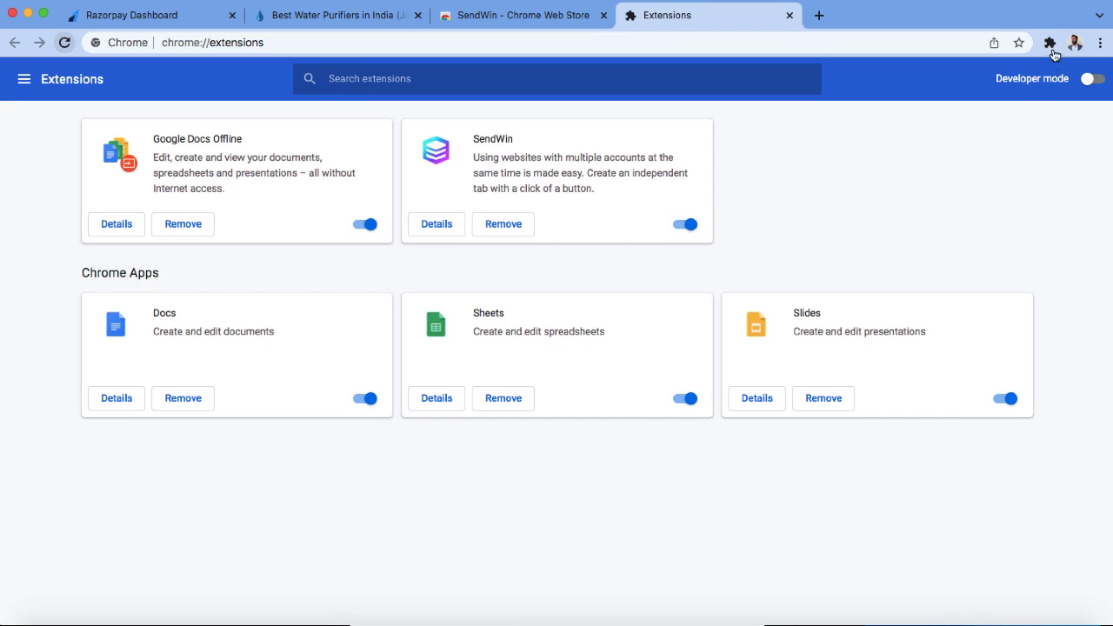
pyautogui.click(1050, 43)
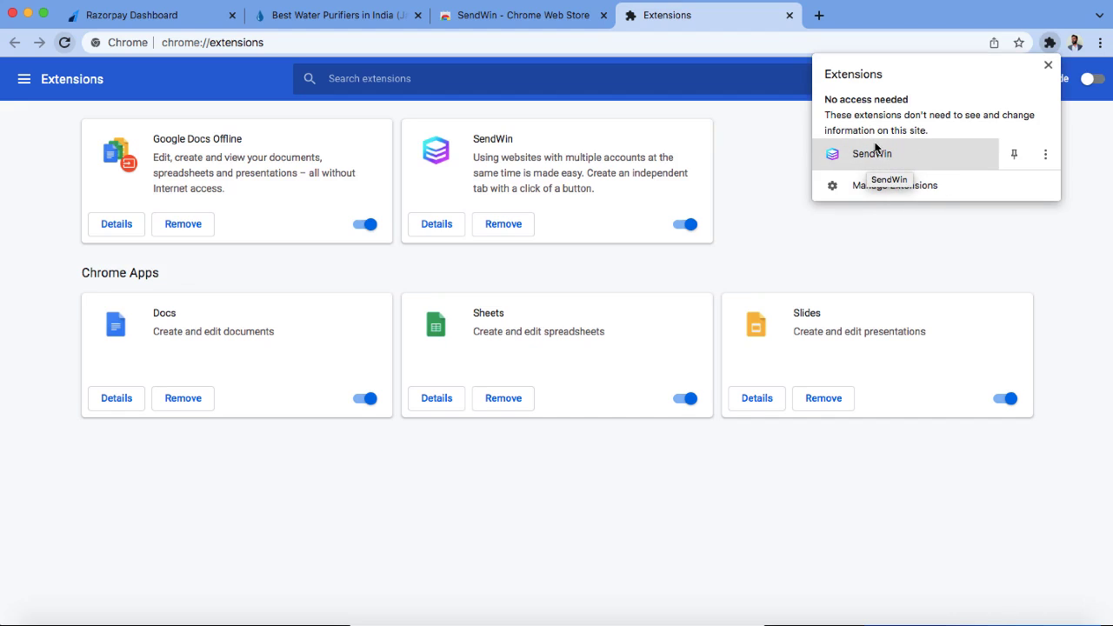
pyautogui.click(750, 122)
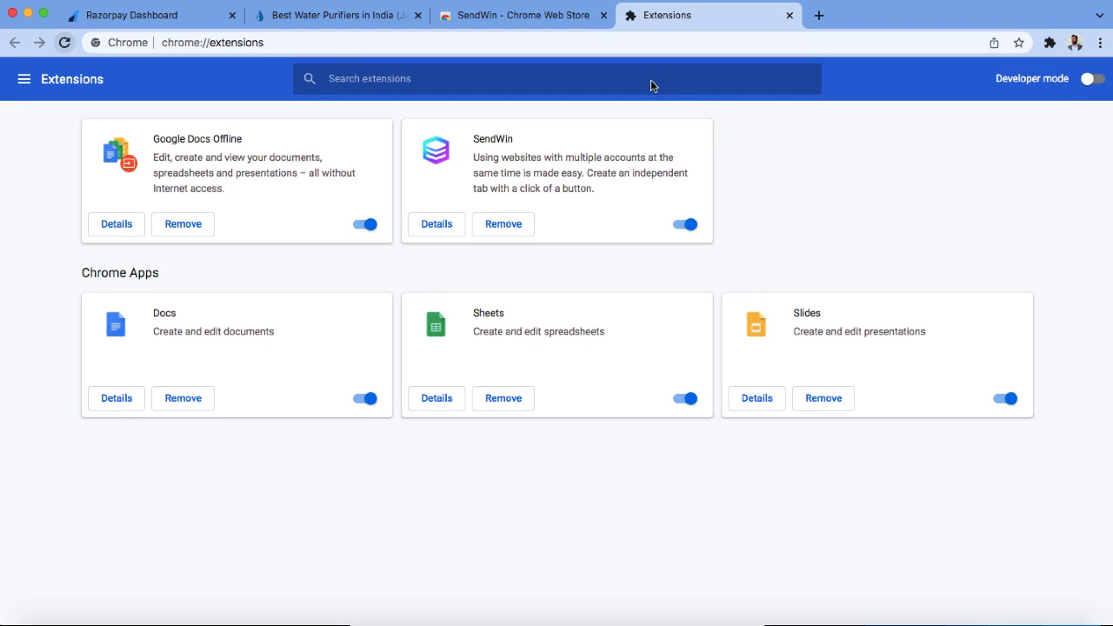
# Step: Close the Web Store and Extensions tabs and load Facebook in a new tab
pyautogui.click(603, 17)
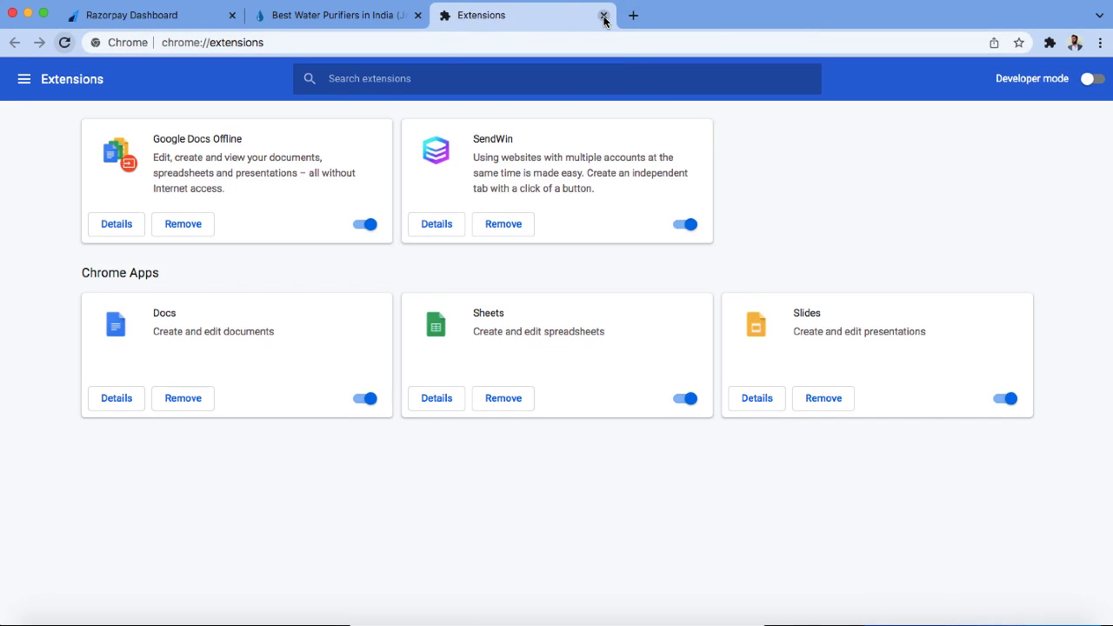
pyautogui.click(603, 16)
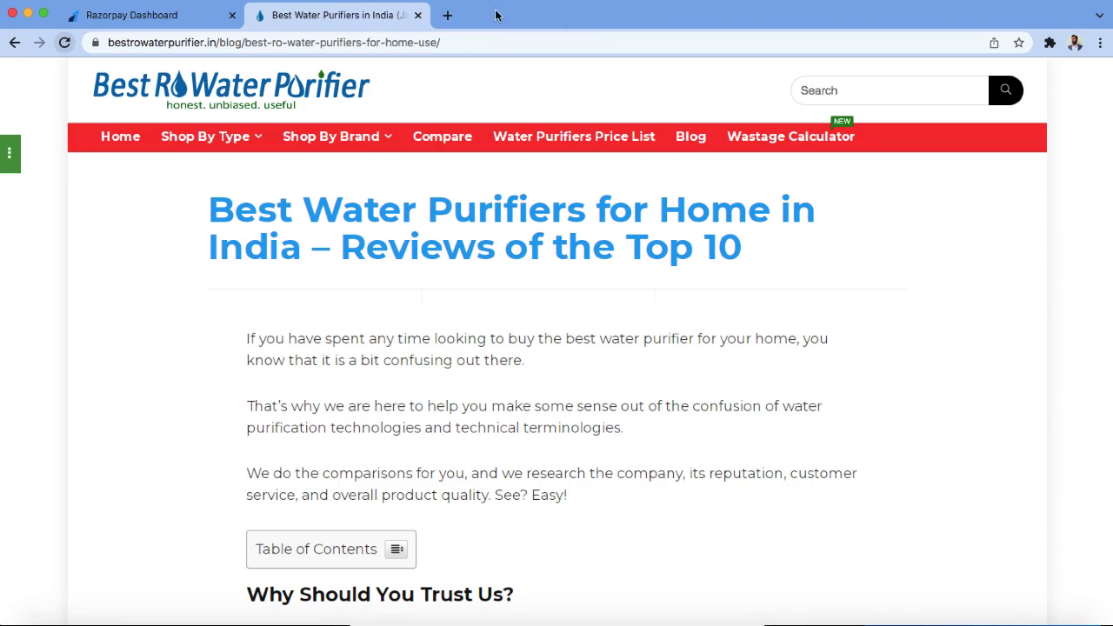
pyautogui.click(446, 16)
pyautogui.write('face')
pyautogui.press('Return')
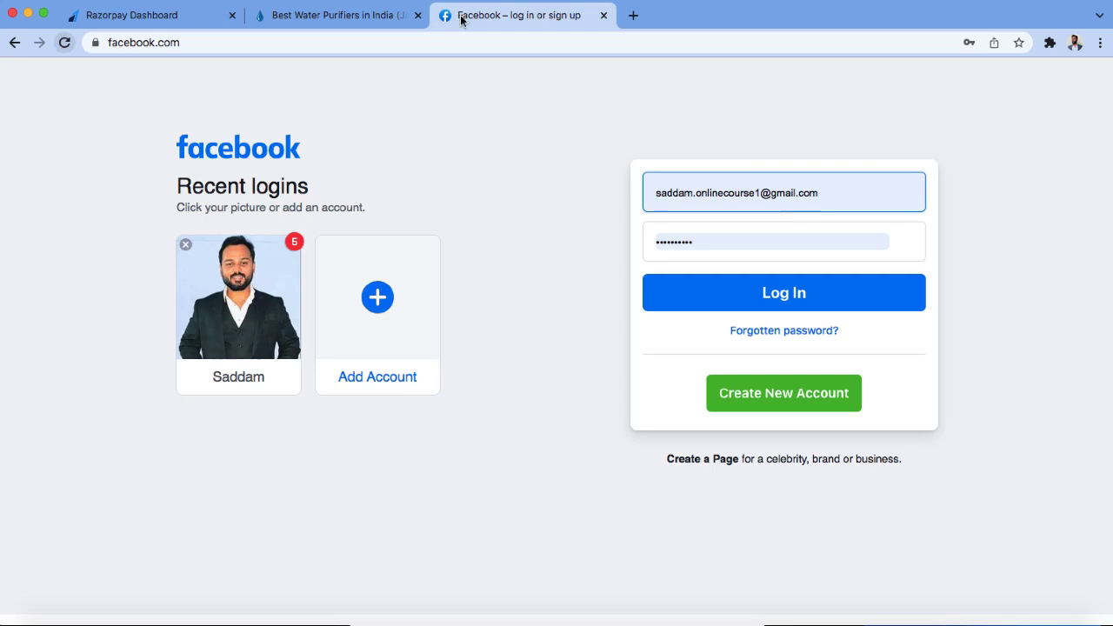
# Step: Log in with the first saved account and submit the two-factor login code
pyautogui.moveTo(819, 191); pyautogui.dragTo(655, 194)
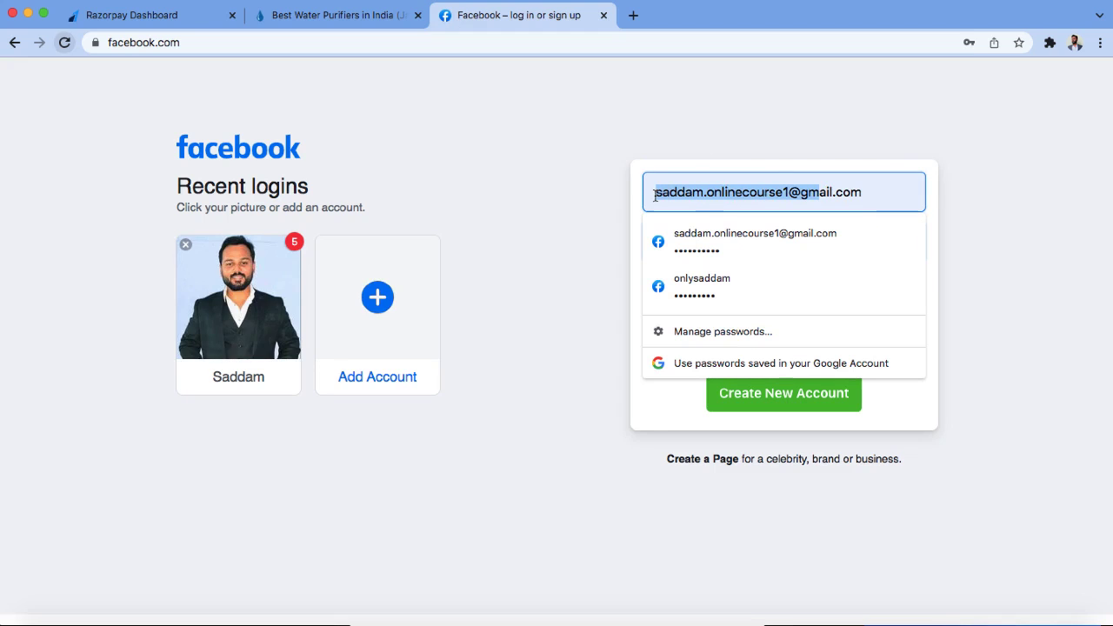
pyautogui.click(696, 287)
pyautogui.click(781, 295)
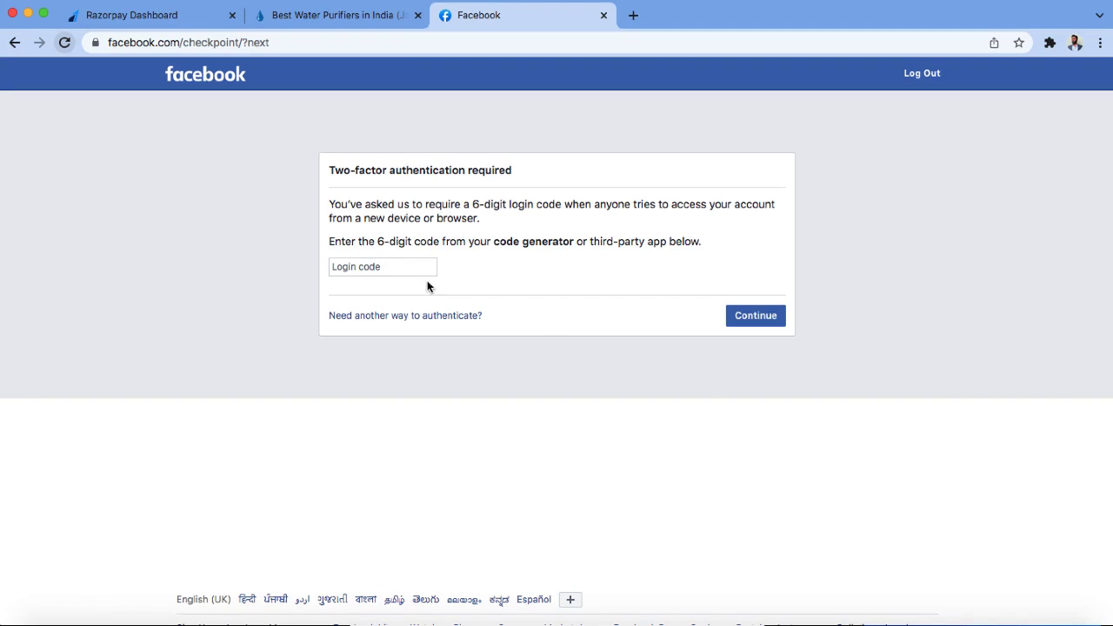
pyautogui.click(409, 267)
pyautogui.click(755, 314)
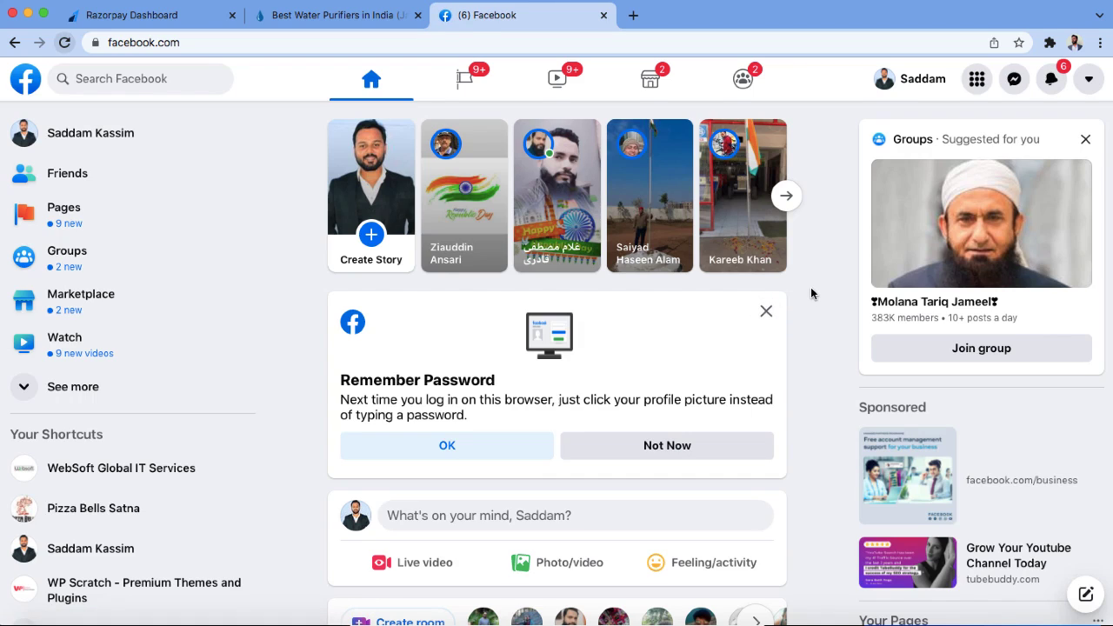
# Step: Create a SendWin stored session named 'My main facebook account' in the Facebook group
pyautogui.click(1049, 43)
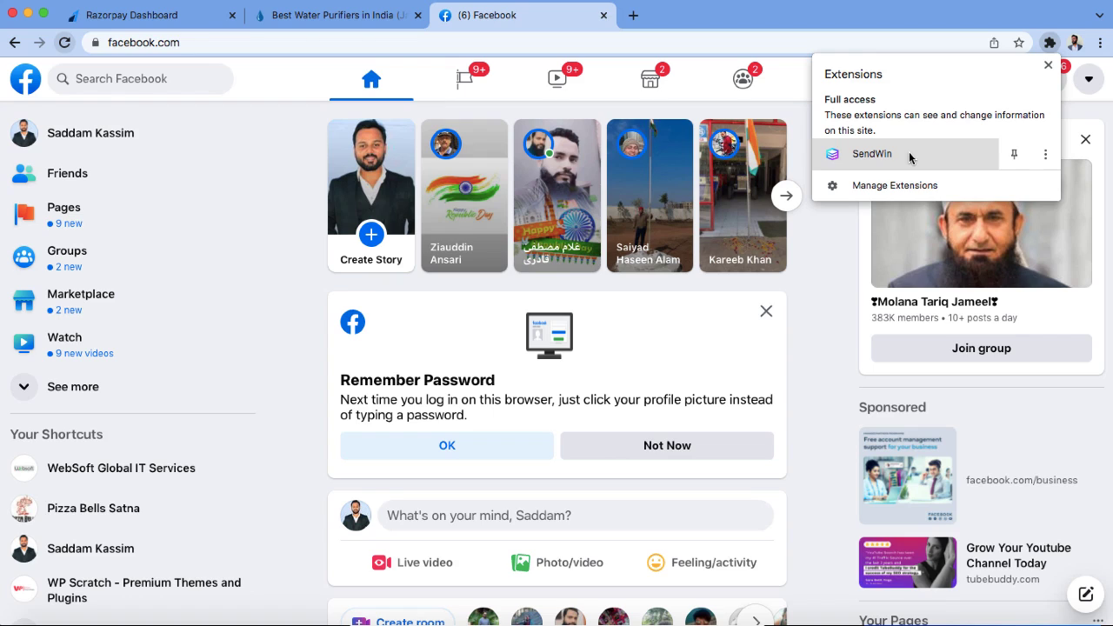
pyautogui.click(876, 155)
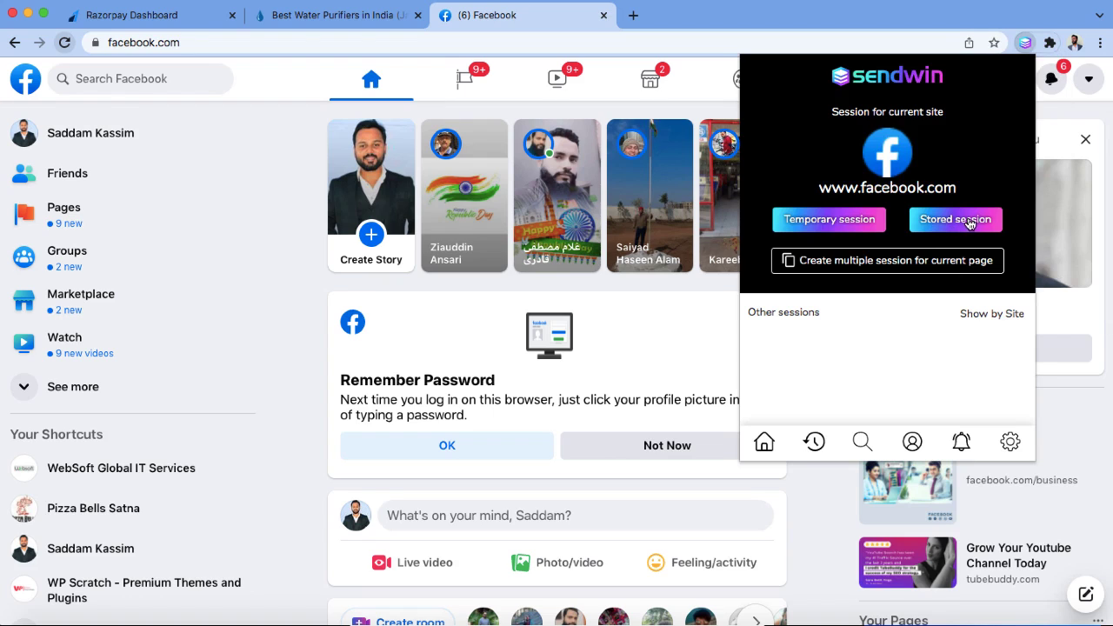
pyautogui.click(953, 222)
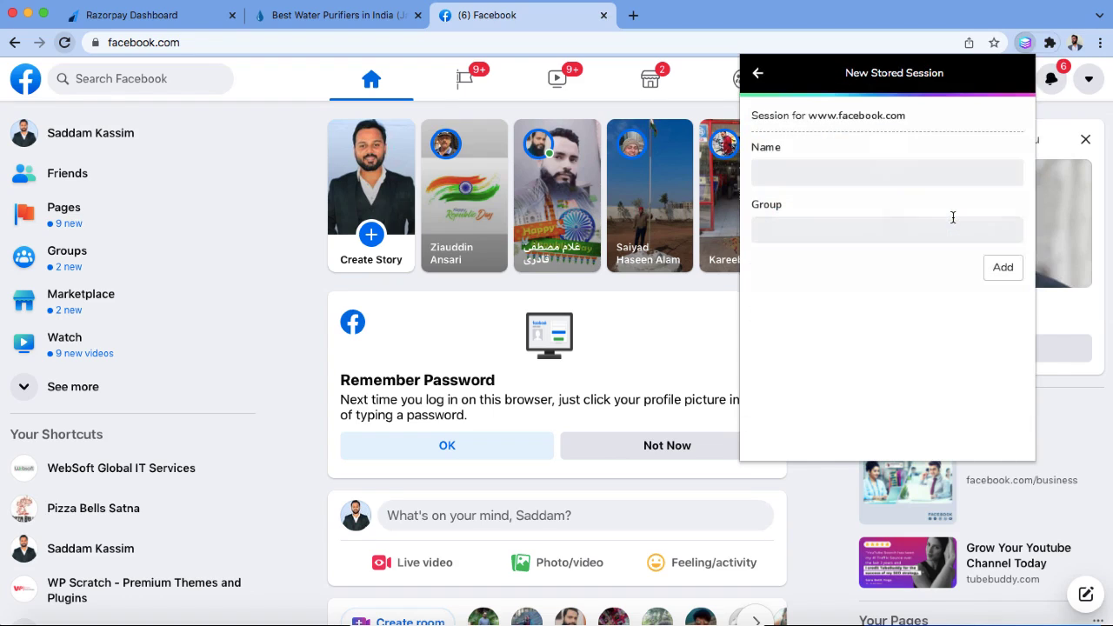
pyautogui.click(821, 173)
pyautogui.write('My main facebook account')
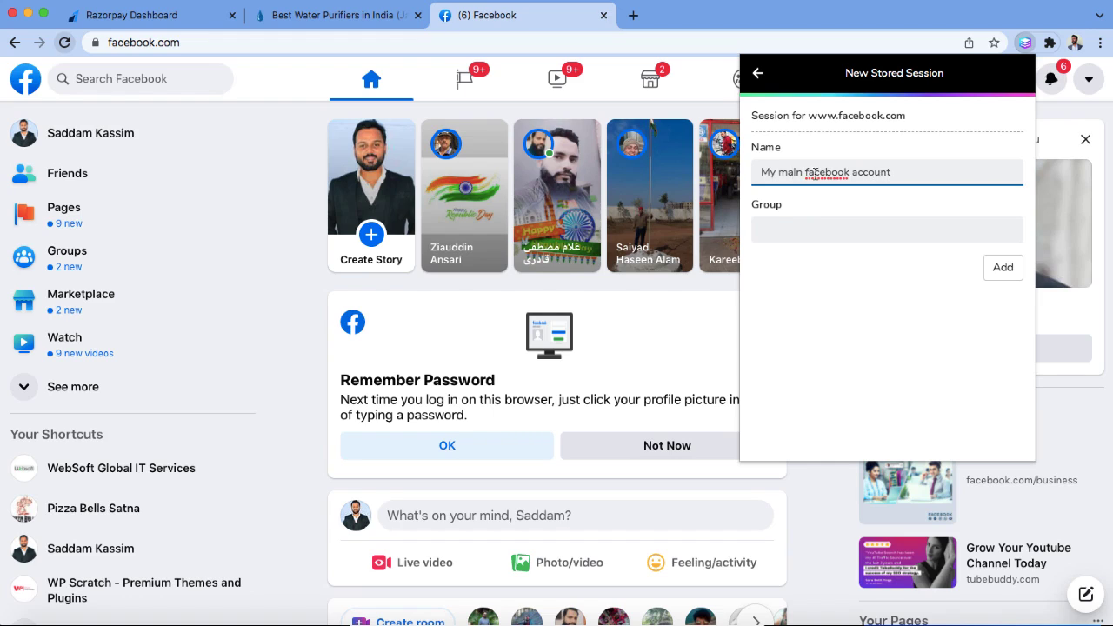
pyautogui.click(817, 224)
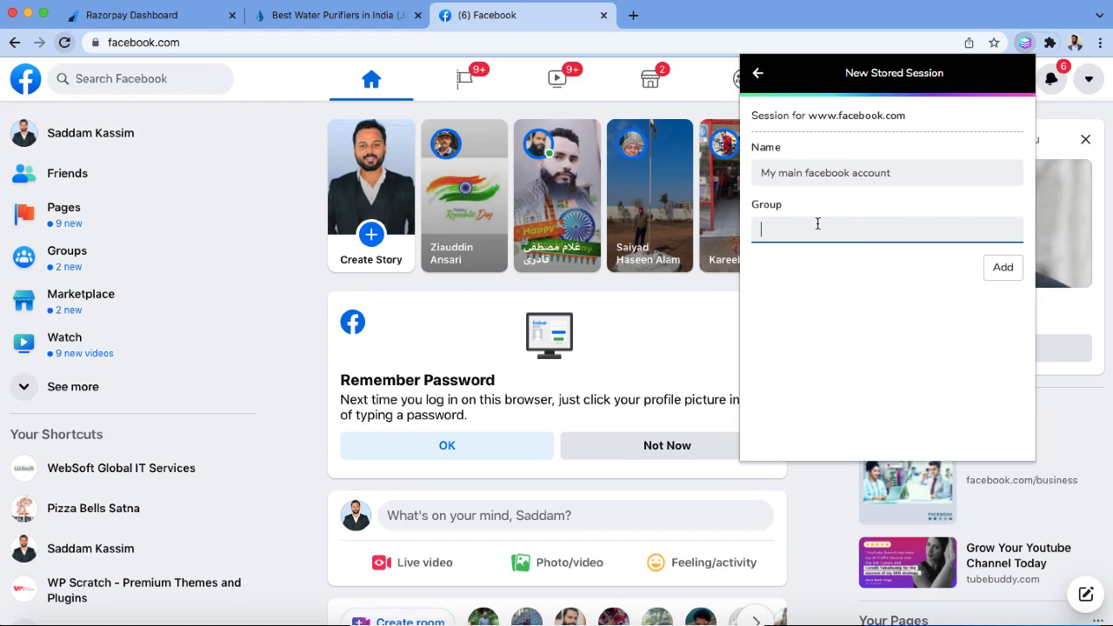
pyautogui.write('Faceboo')
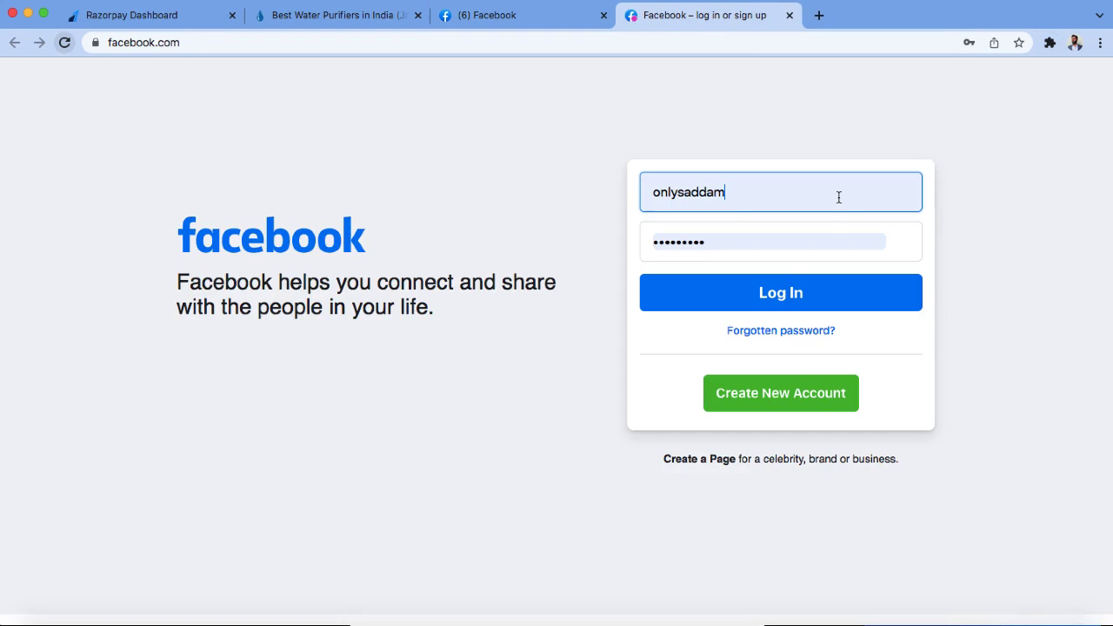
# Step: Submit the pre-filled login and two-factor code, then close the original Facebook tab
pyautogui.click(780, 295)
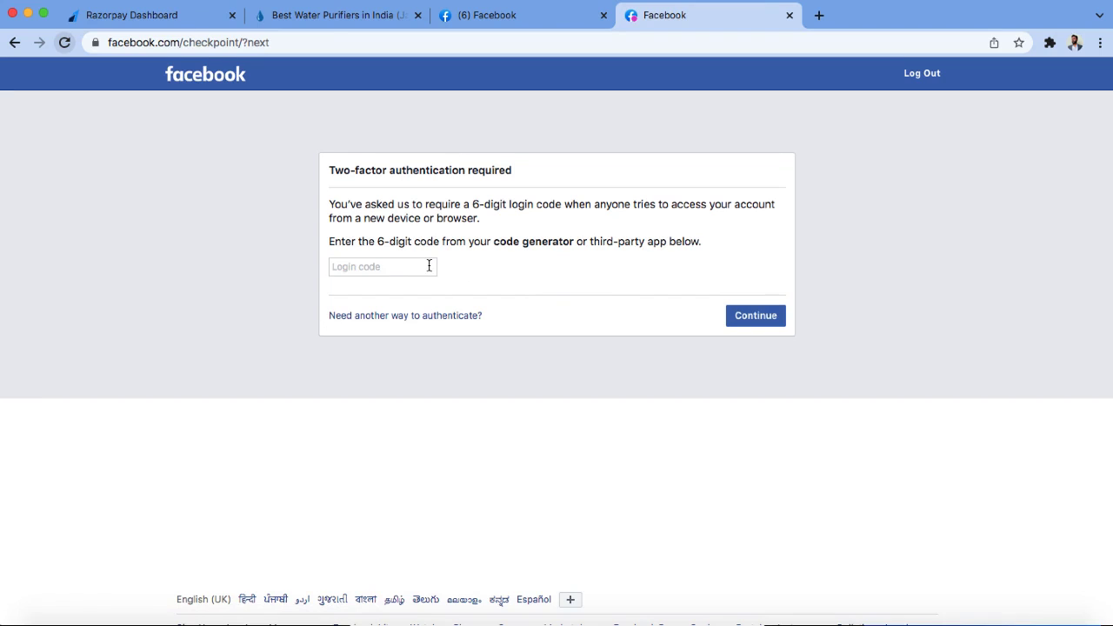
pyautogui.click(735, 316)
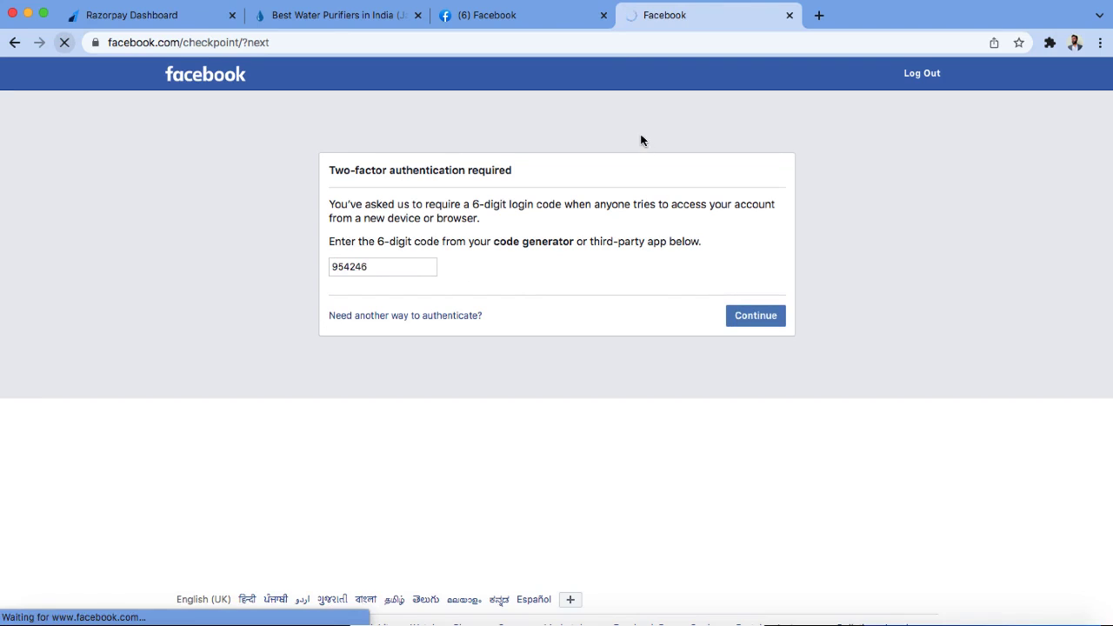
pyautogui.click(604, 15)
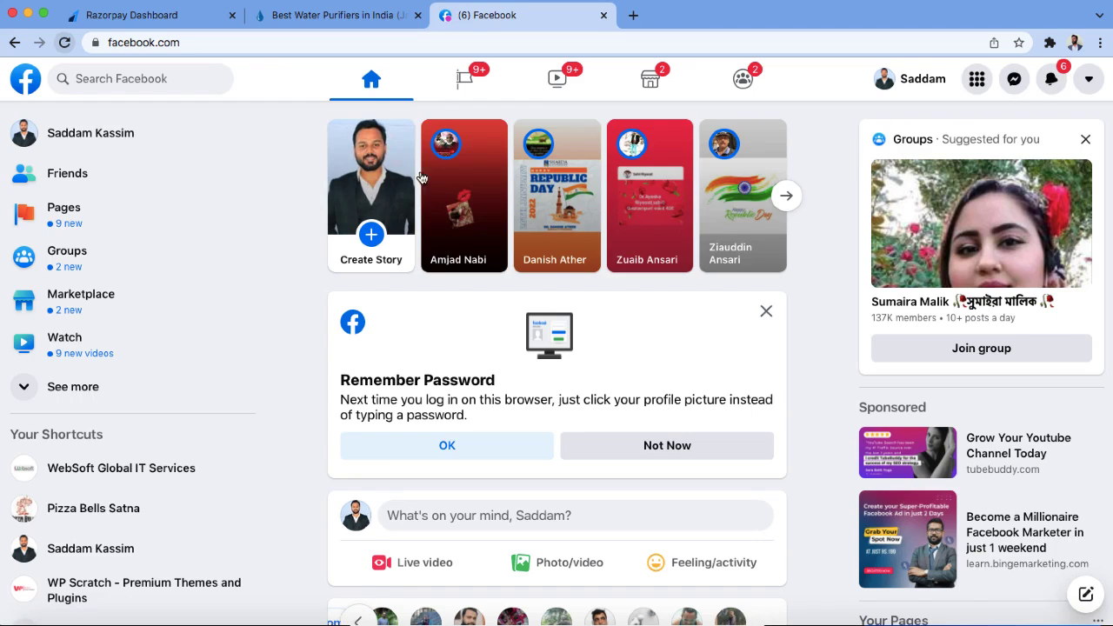
# Step: Open facebook.com in a new browser tab
pyautogui.click(633, 17)
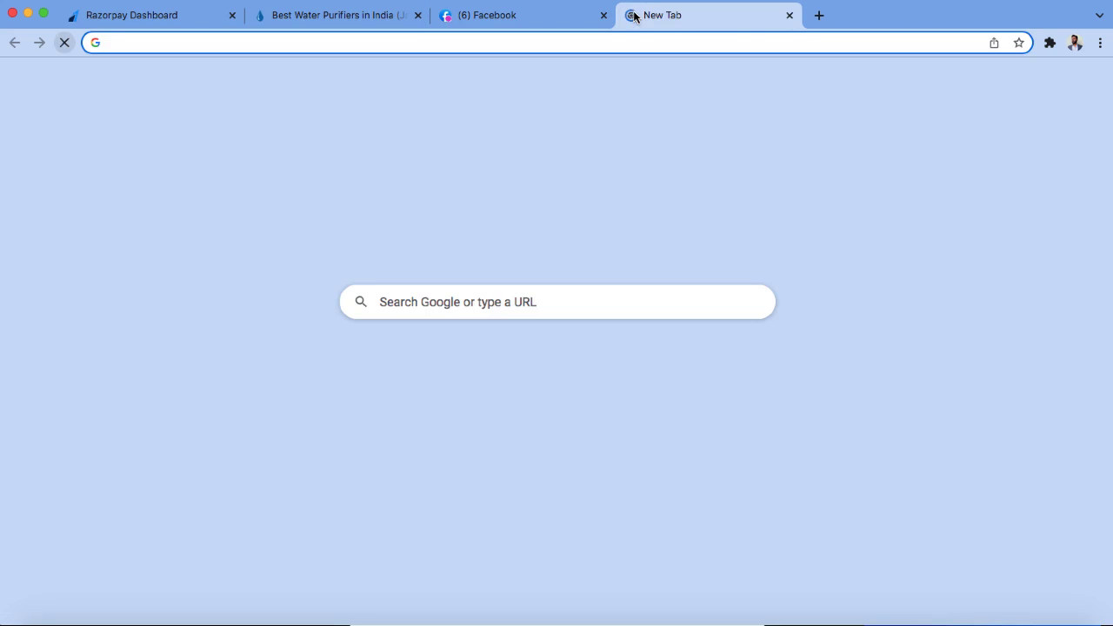
pyautogui.write('face')
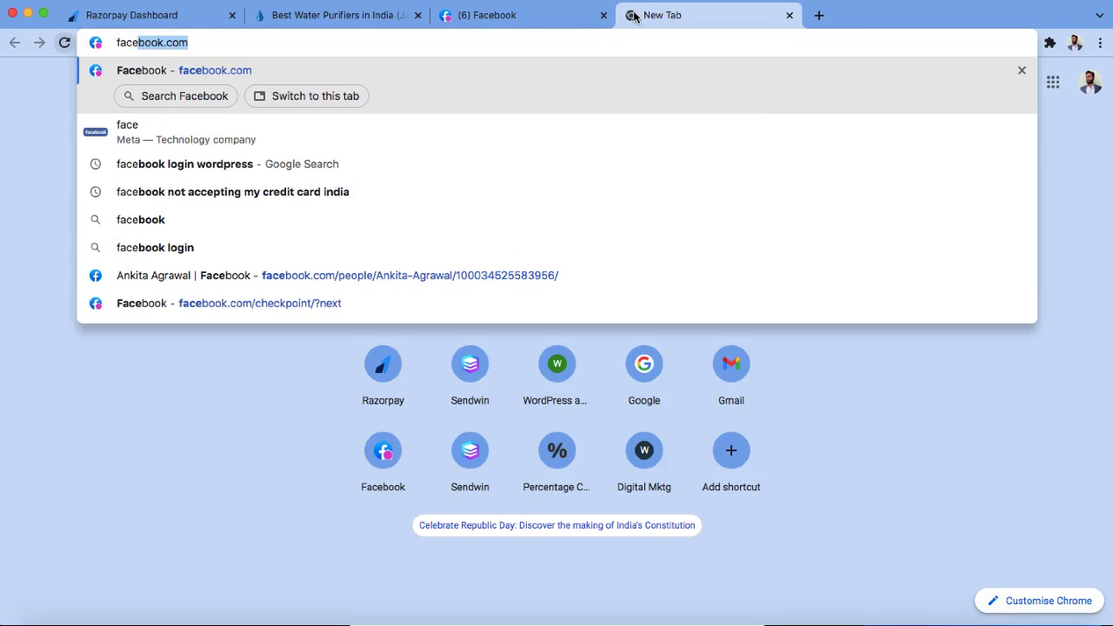
pyautogui.press('Return')
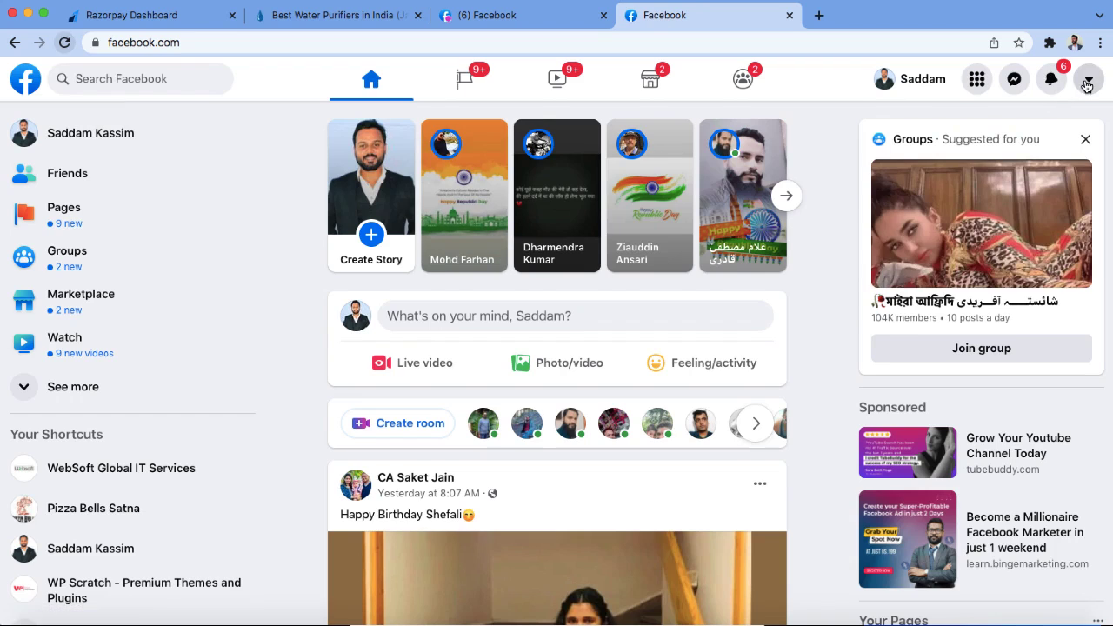
# Step: Log out of the first account and sign in with the second account's saved login
pyautogui.click(1087, 80)
pyautogui.click(895, 373)
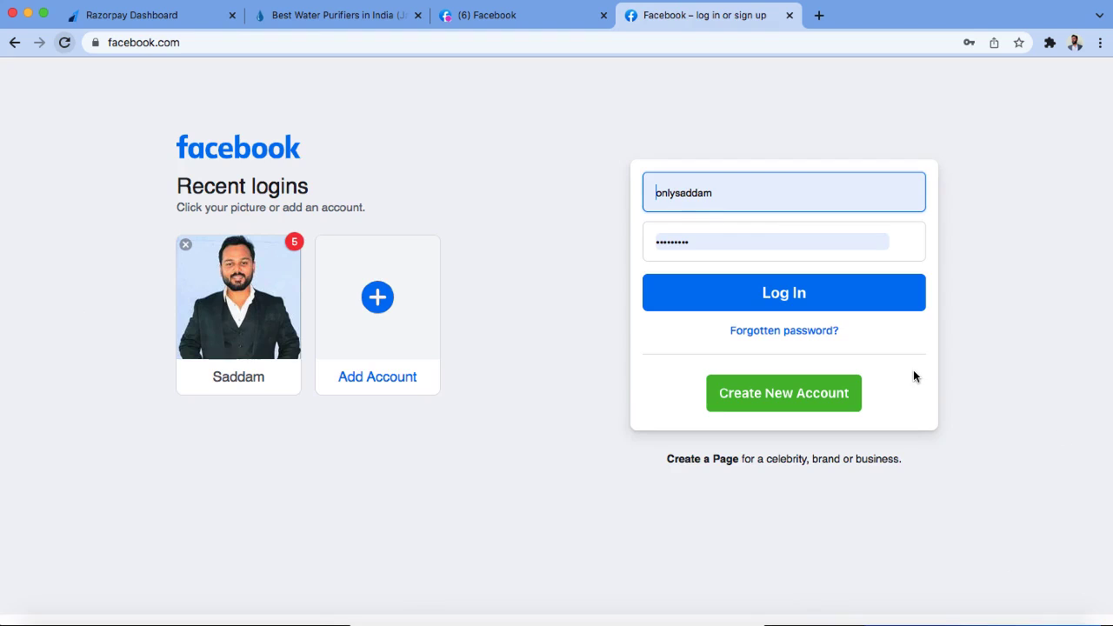
pyautogui.doubleClick(742, 193)
pyautogui.press('BackSpace')
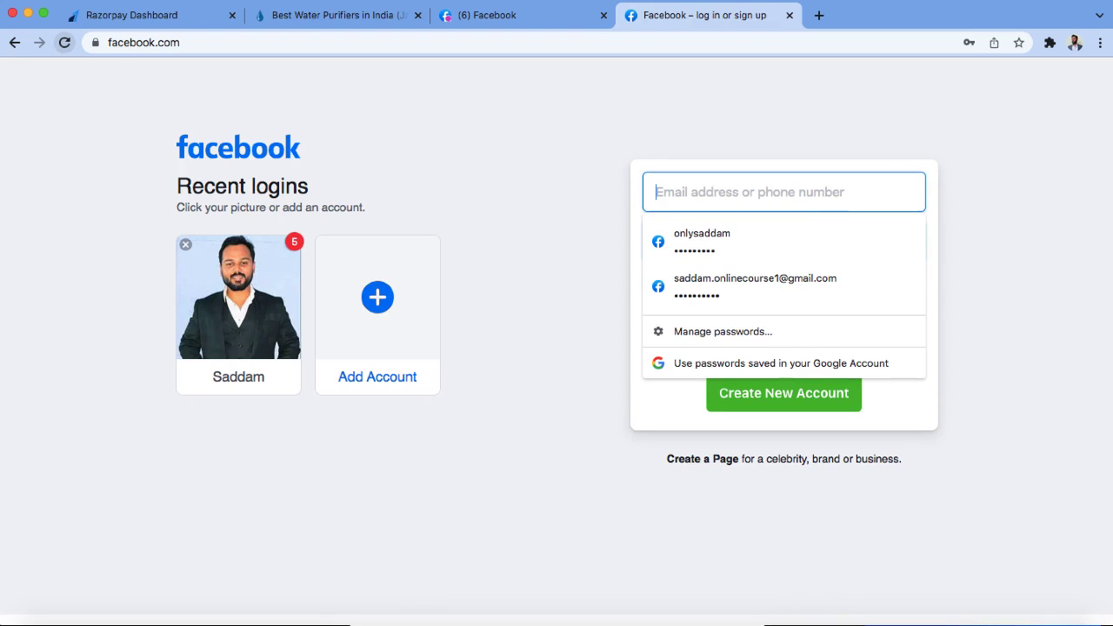
pyautogui.click(739, 281)
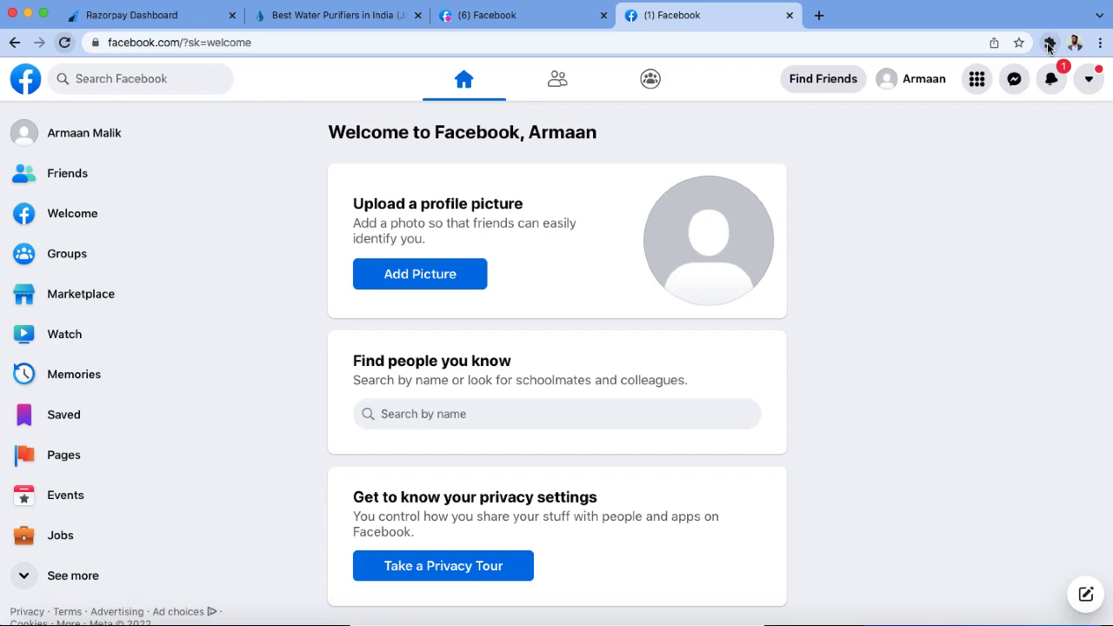
# Step: Store the second account as SendWin session 'my second fb account' in group Facebook, then close its old tab
pyautogui.click(1049, 43)
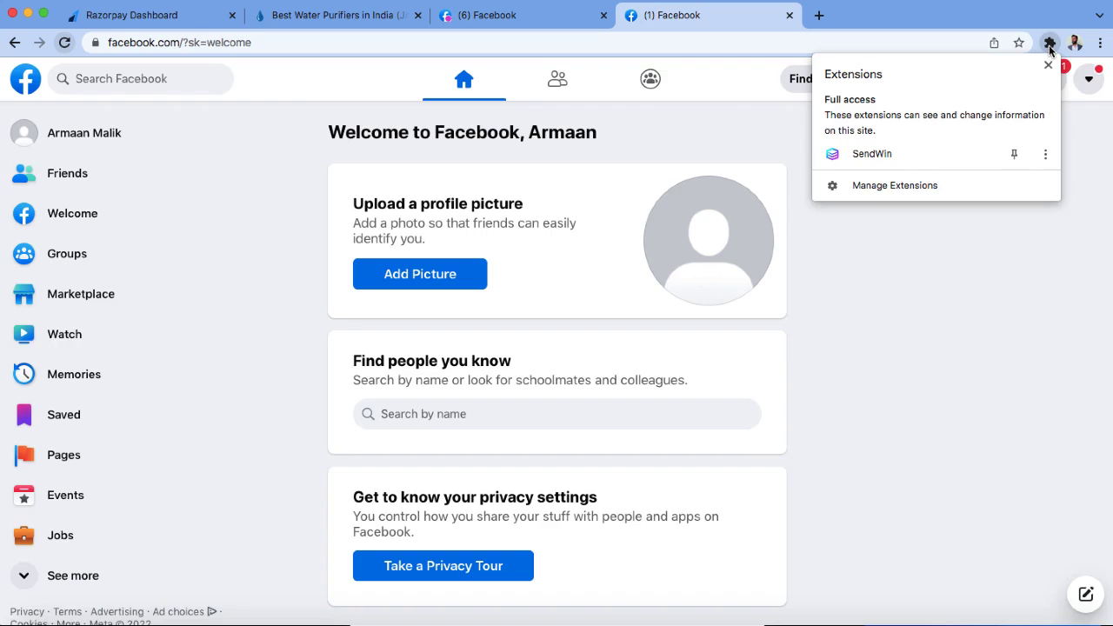
pyautogui.click(887, 156)
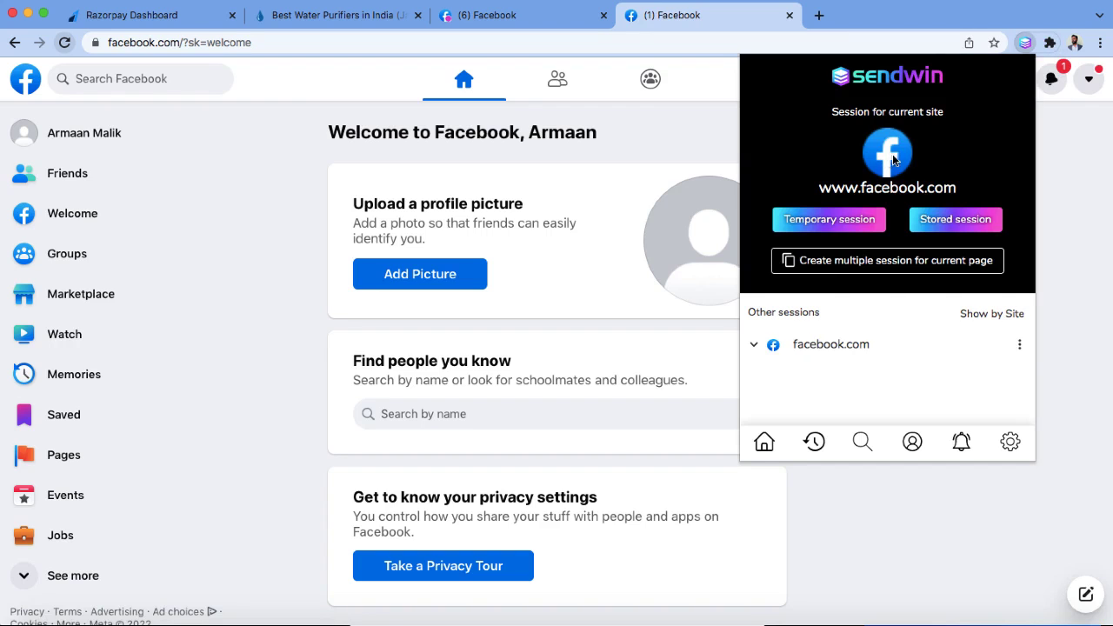
pyautogui.click(954, 222)
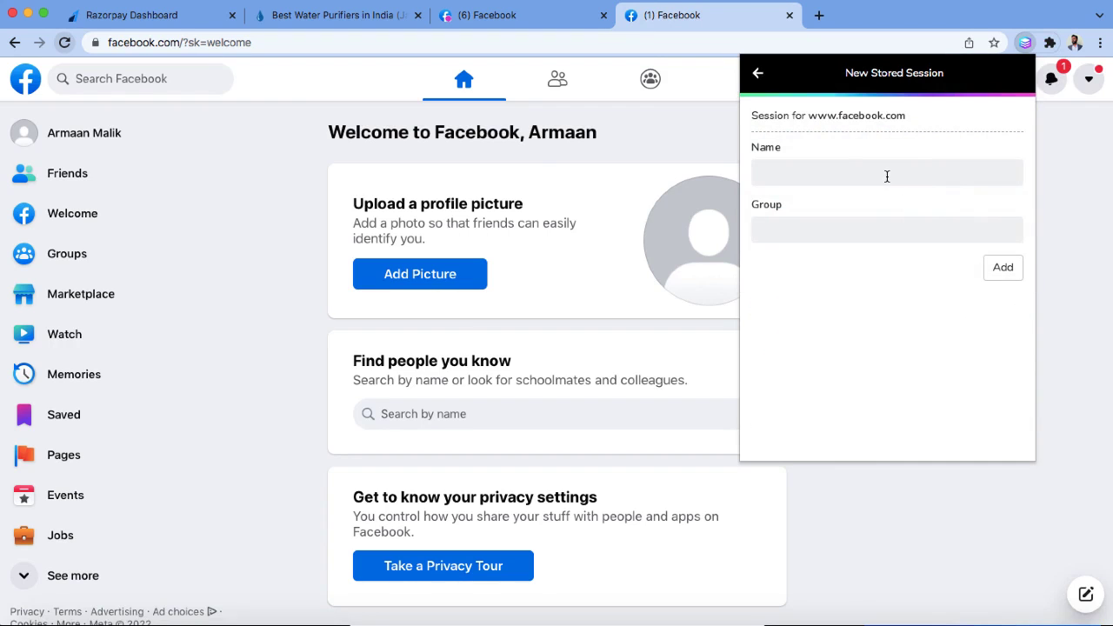
pyautogui.click(886, 176)
pyautogui.write('my second fb acco')
pyautogui.click(862, 226)
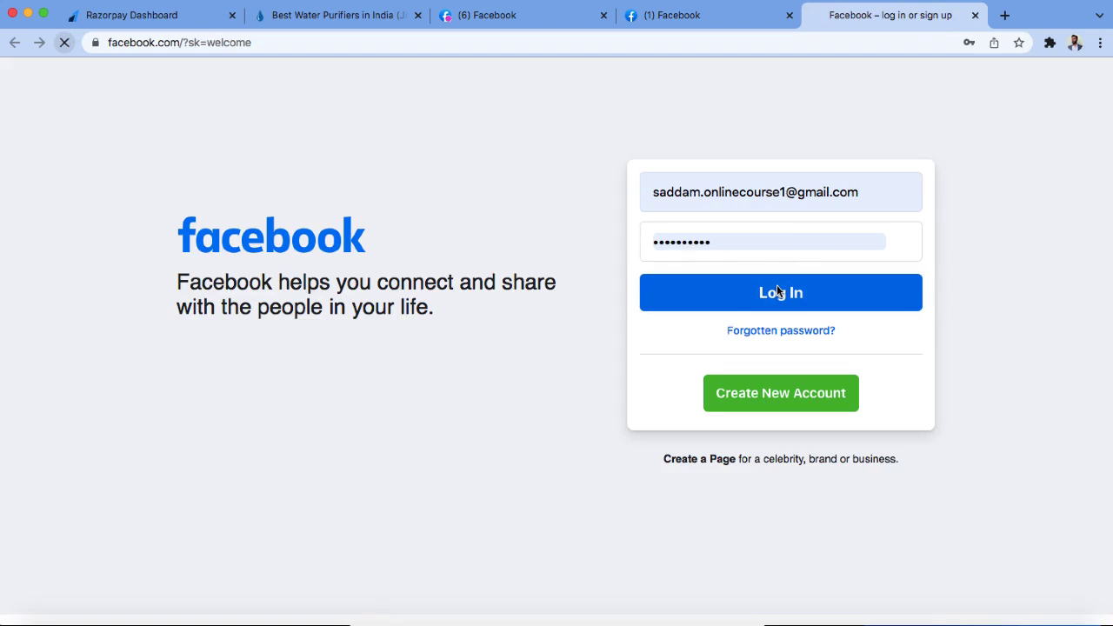
pyautogui.click(780, 290)
pyautogui.click(789, 19)
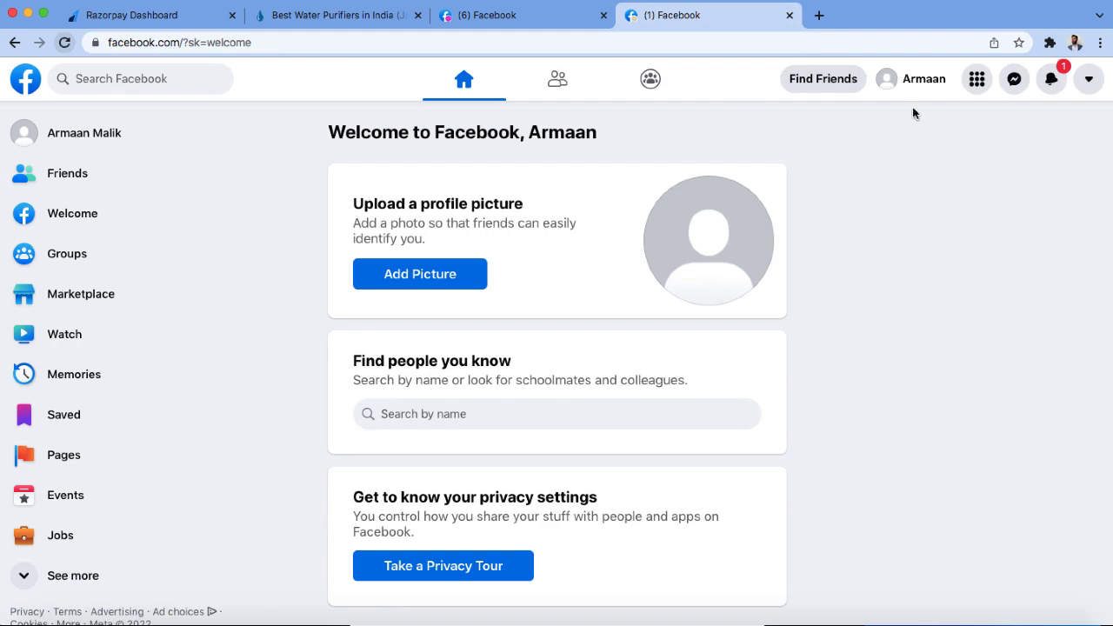
# Step: Reload the second account's tab, confirm both accounts stay signed in, and return to the first account's feed
pyautogui.click(511, 17)
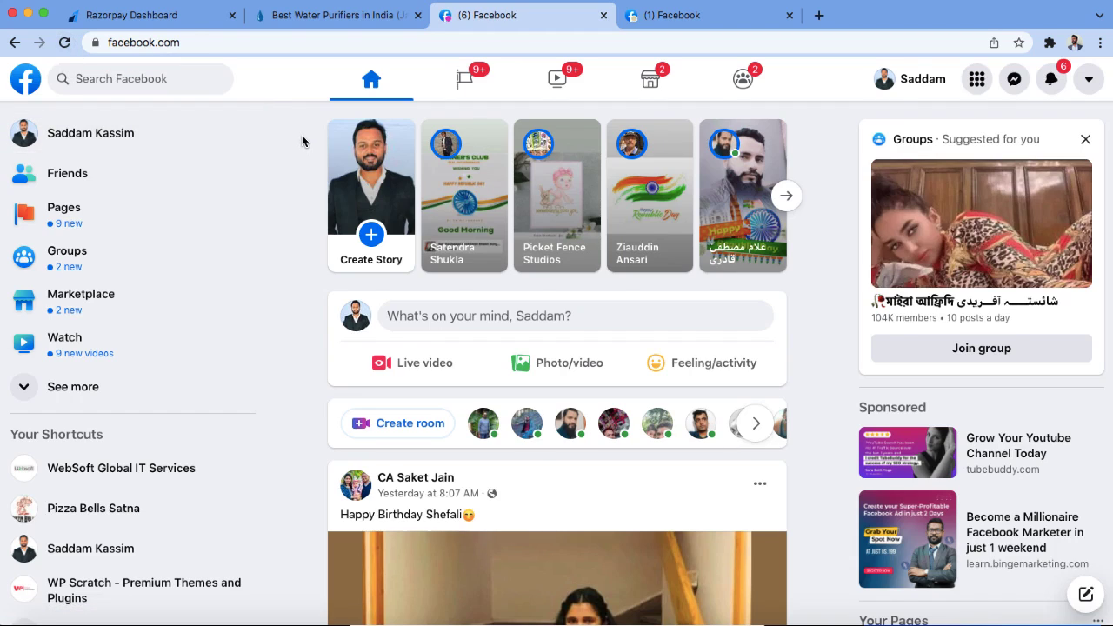
pyautogui.click(660, 19)
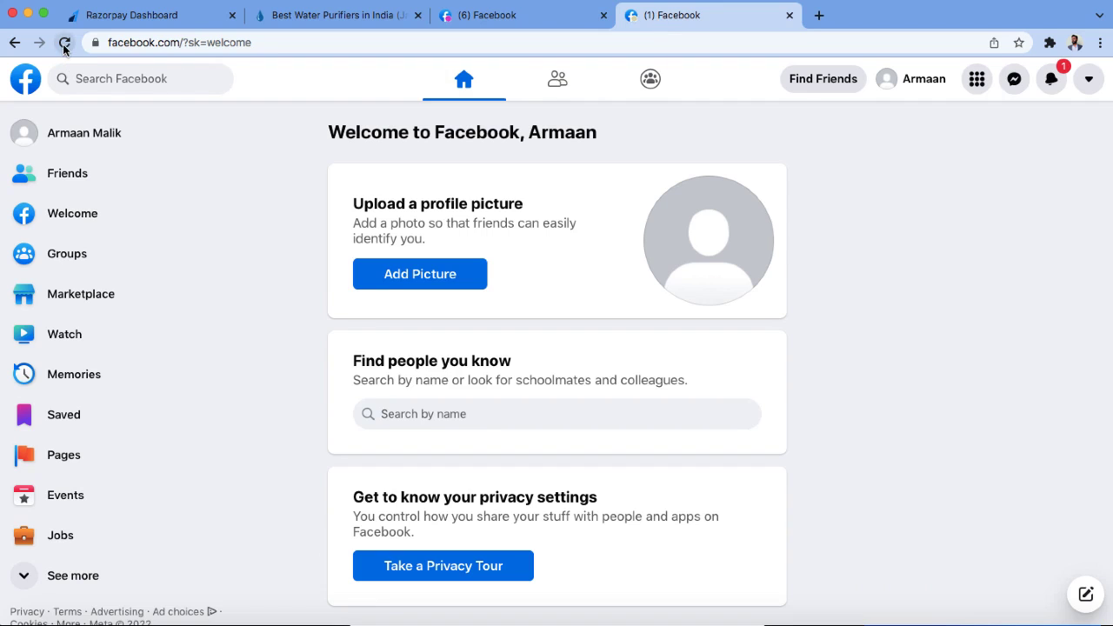
pyautogui.click(64, 42)
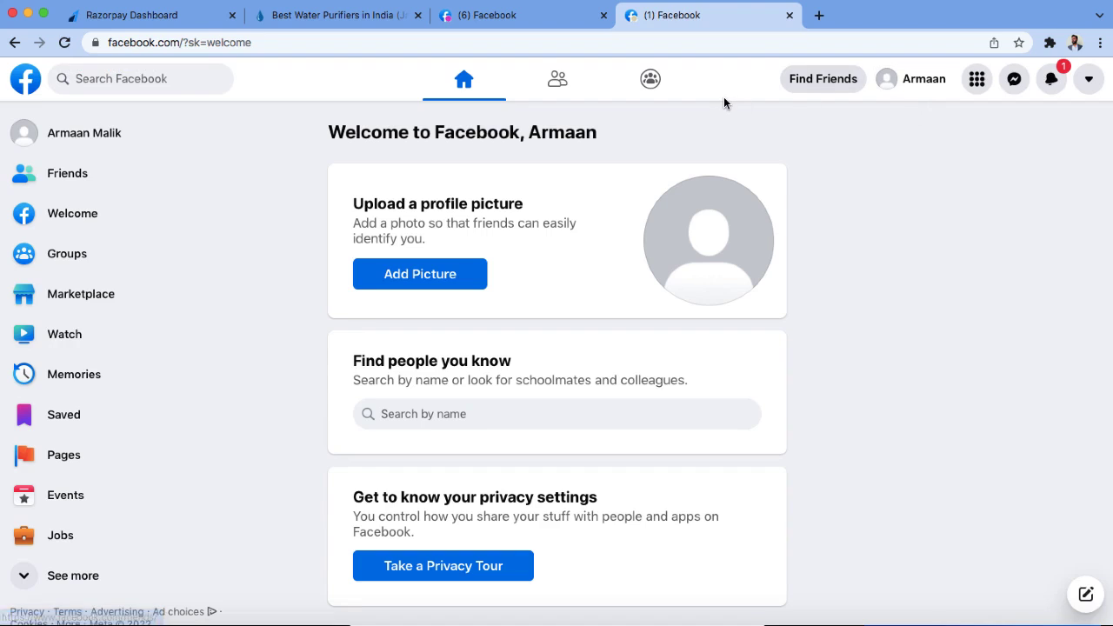
pyautogui.click(547, 24)
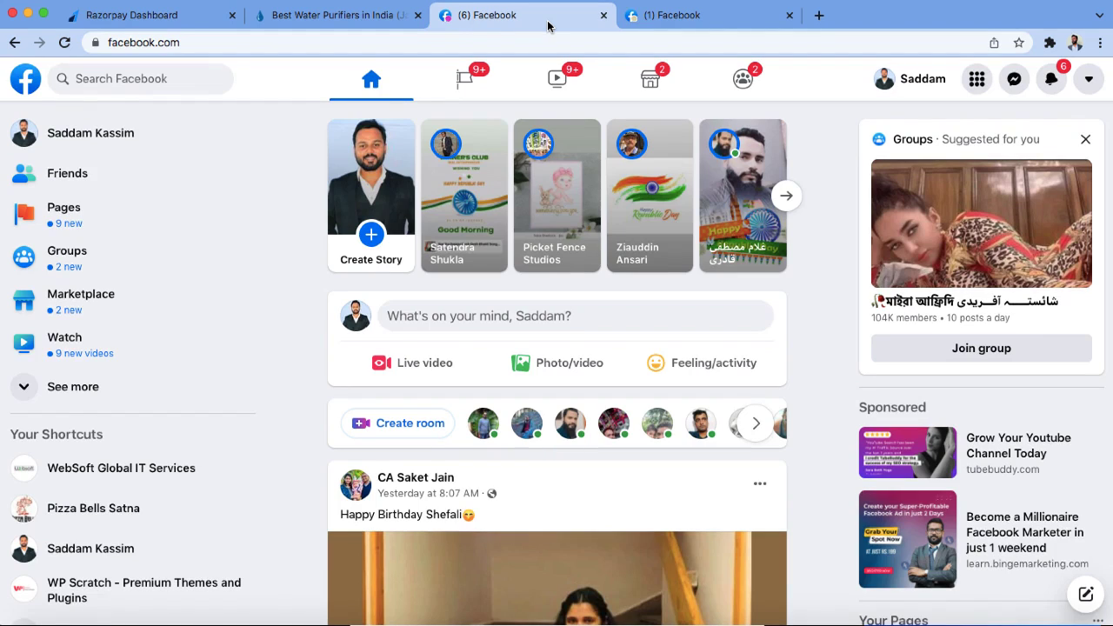